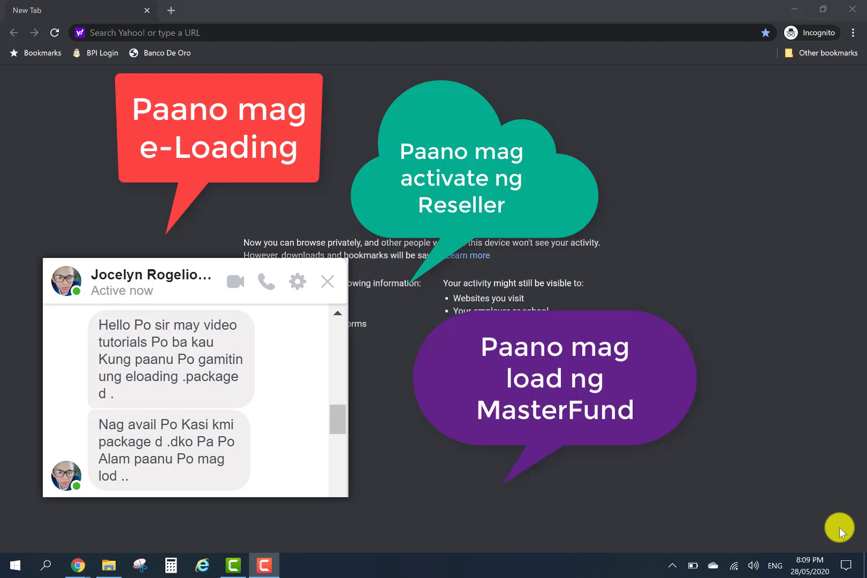
Open the essensaelite.com member login page.
left_click(164, 37)
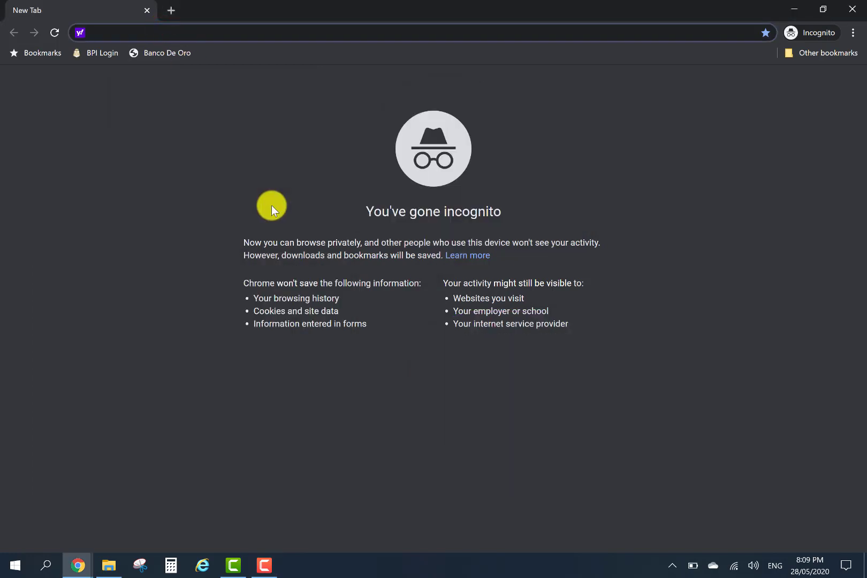
type("e")
key("Return")
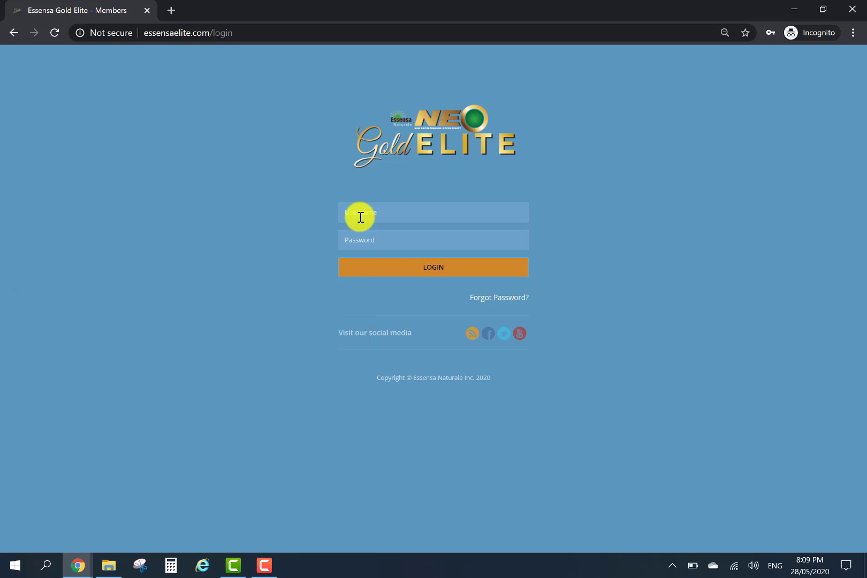
Log in to the member account with the first saved username and its account password.
left_click(360, 216)
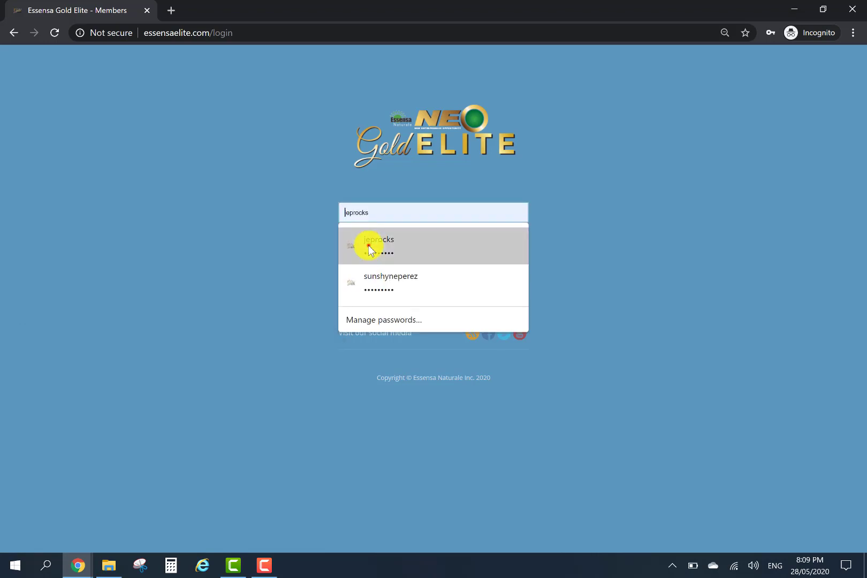
left_click(368, 245)
left_click(348, 276)
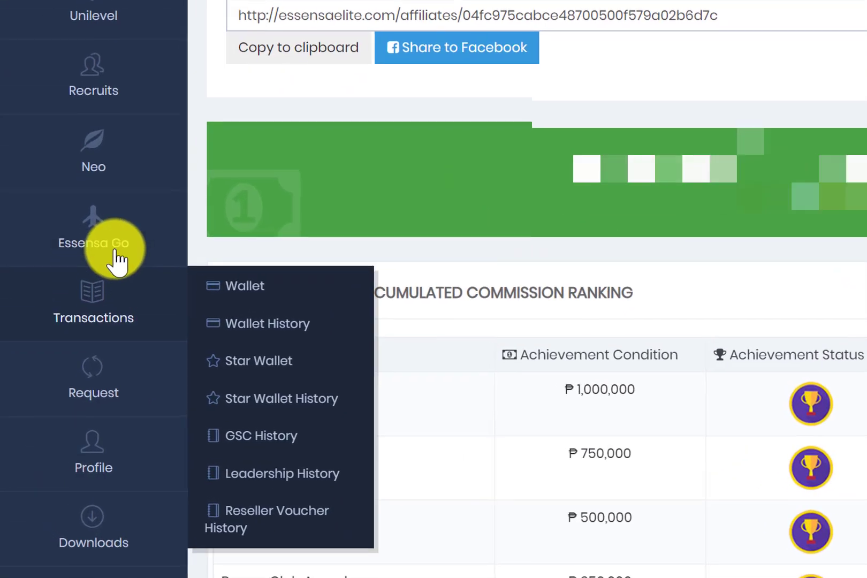
Open the Essensa Go services page and launch the Loading & Booking platform, moving its window clear for viewing.
left_click(116, 248)
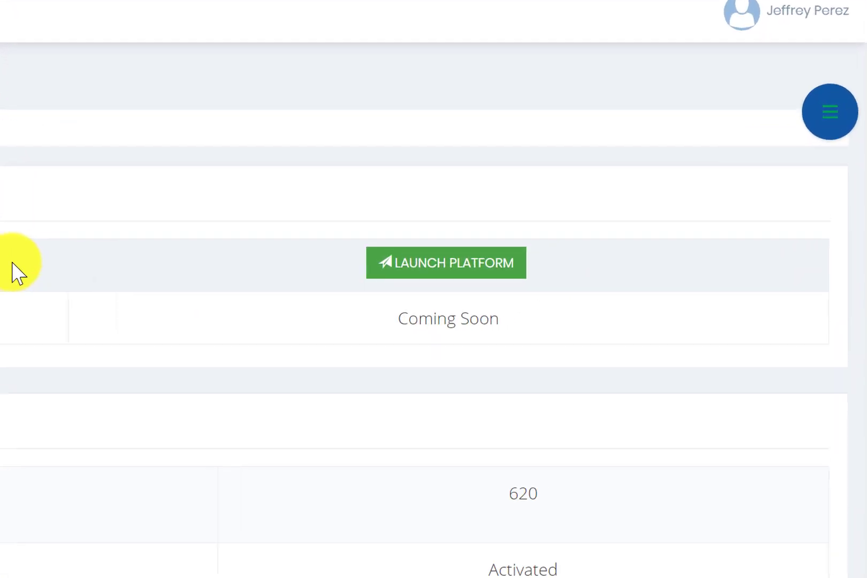
left_click(356, 276)
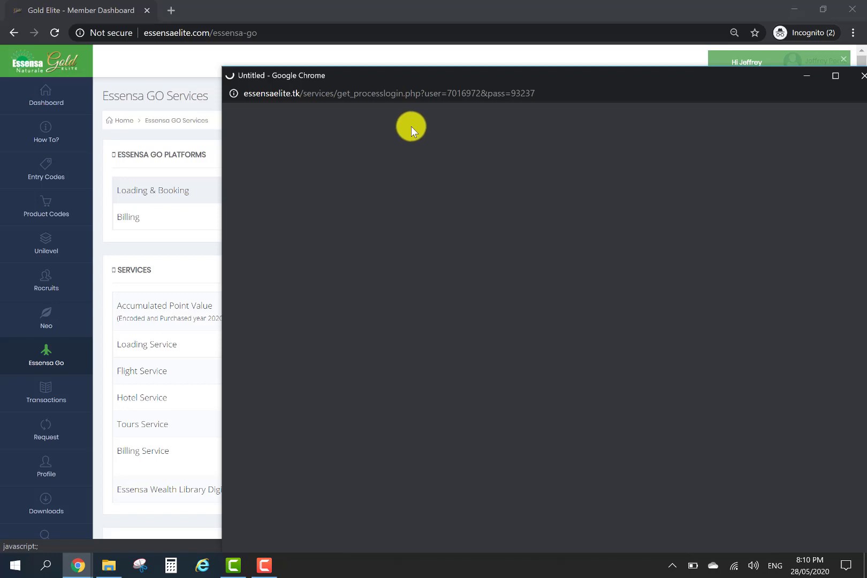
left_click_drag(379, 76, 260, 15)
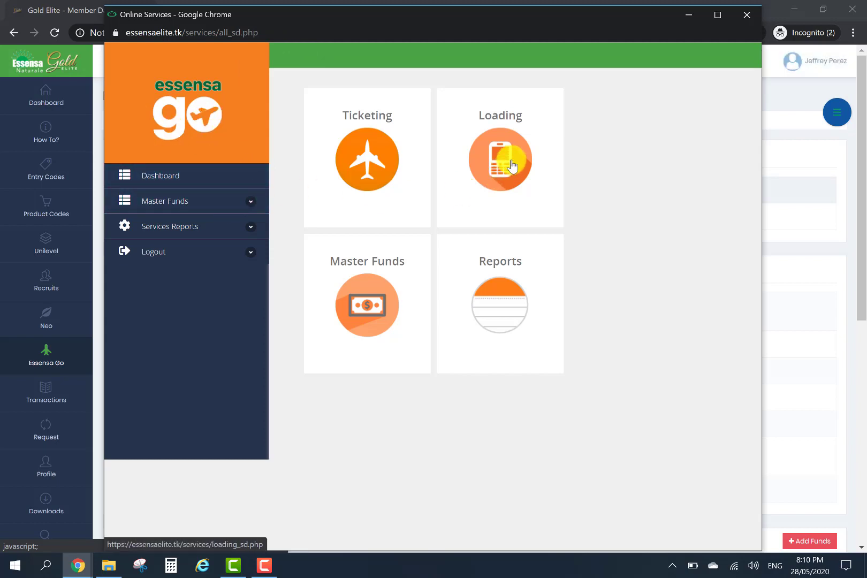
Open the Loading services and browse the full list of Smart load products in the loading form.
left_click(502, 145)
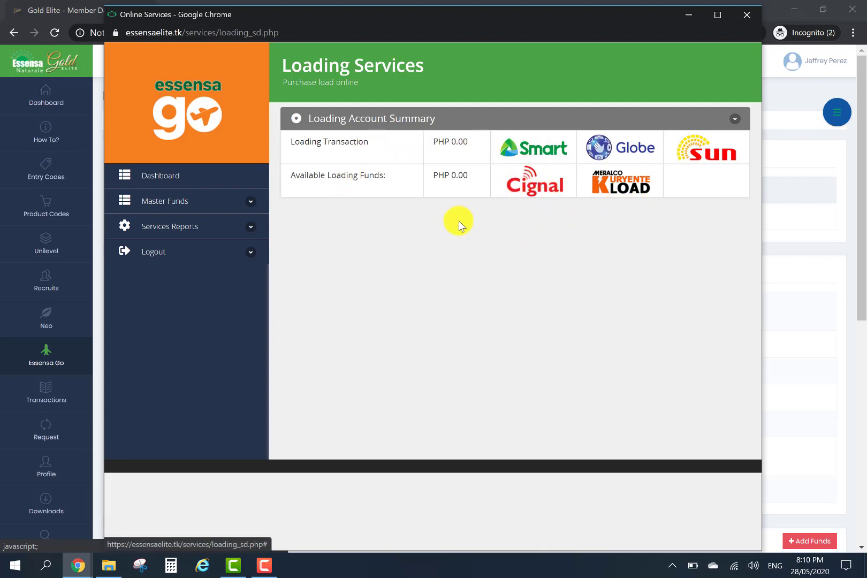
left_click(539, 155)
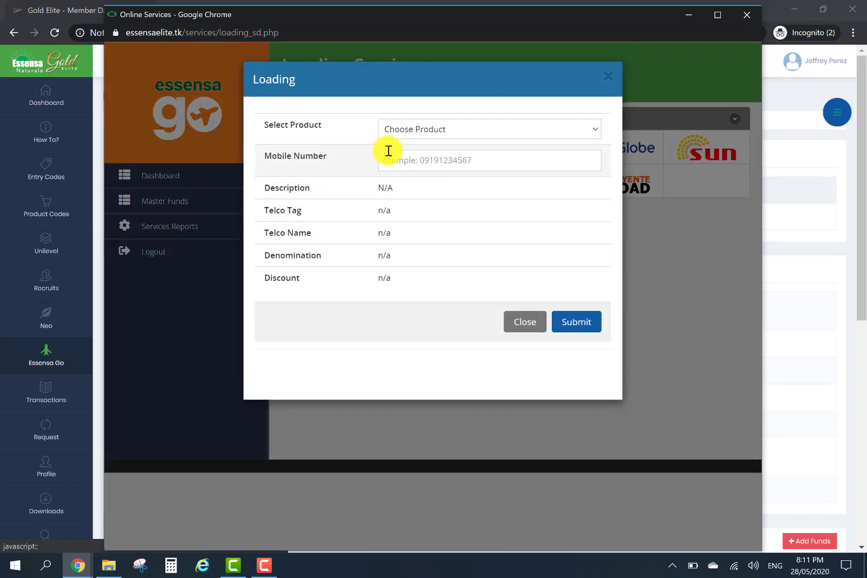
left_click(410, 133)
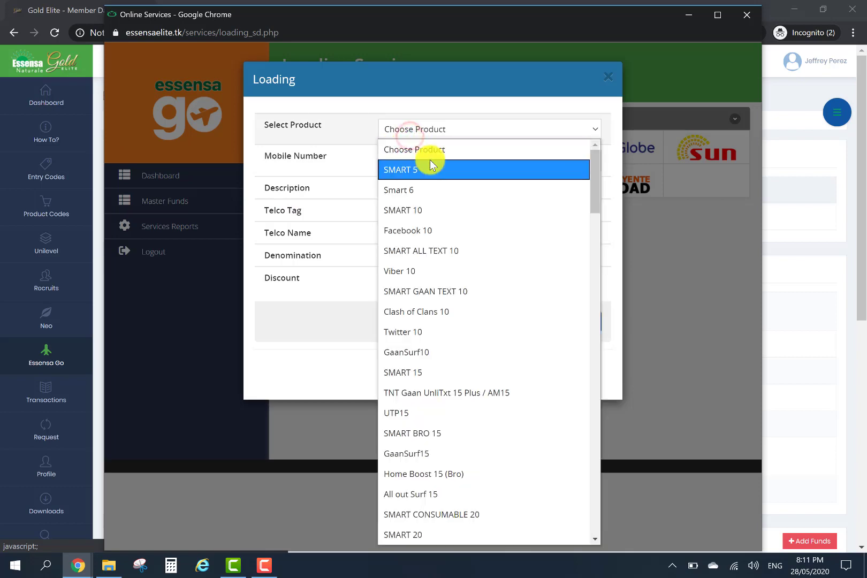
scroll(458, 227, "down", 20)
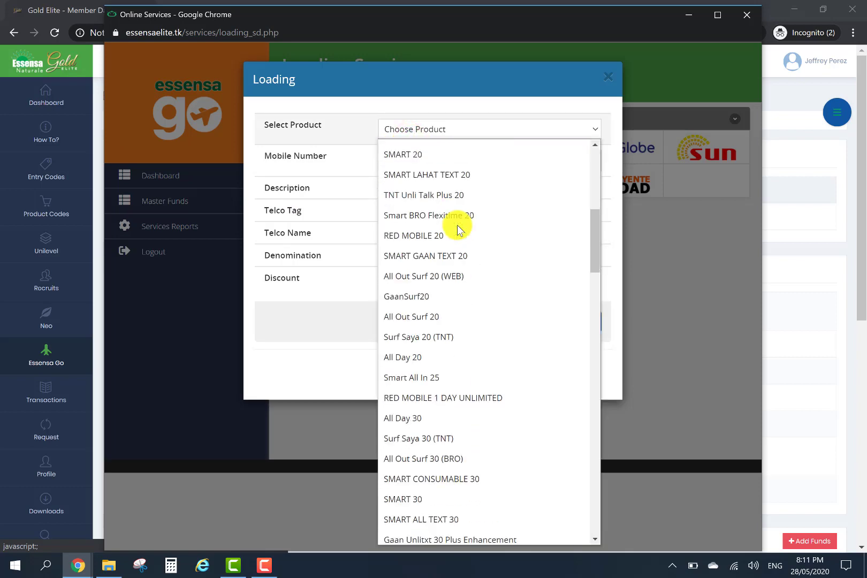
scroll(458, 228, "down", 10)
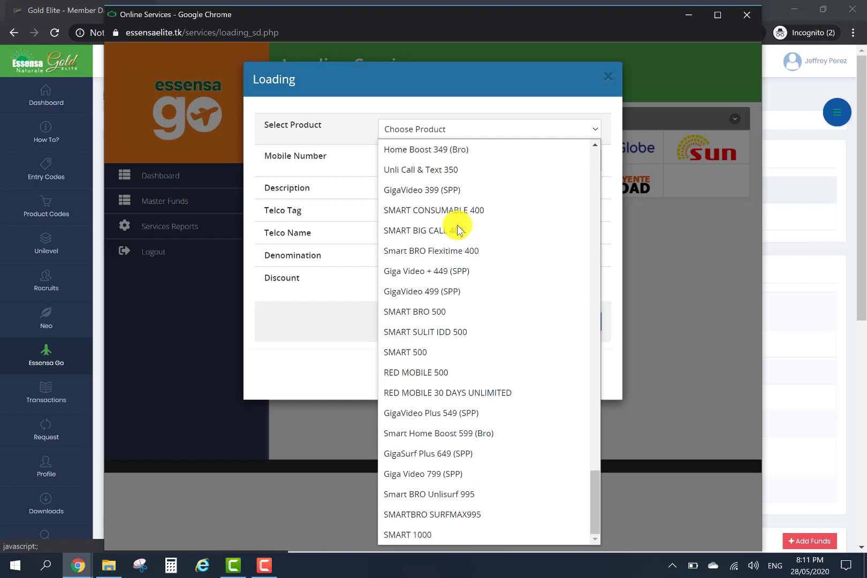
left_click(315, 341)
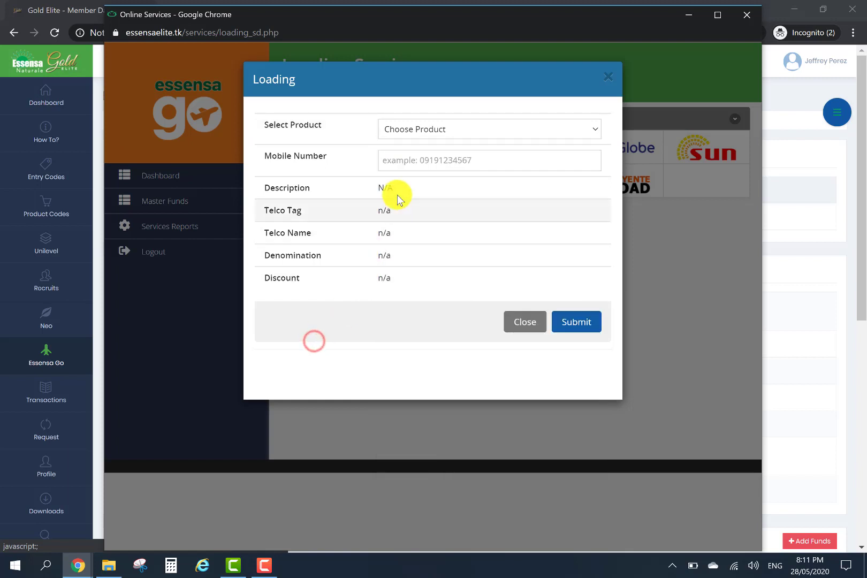
Fill in the Smart loading form with the product SMART 5 and a mobile number, and close it without submitting.
left_click(413, 163)
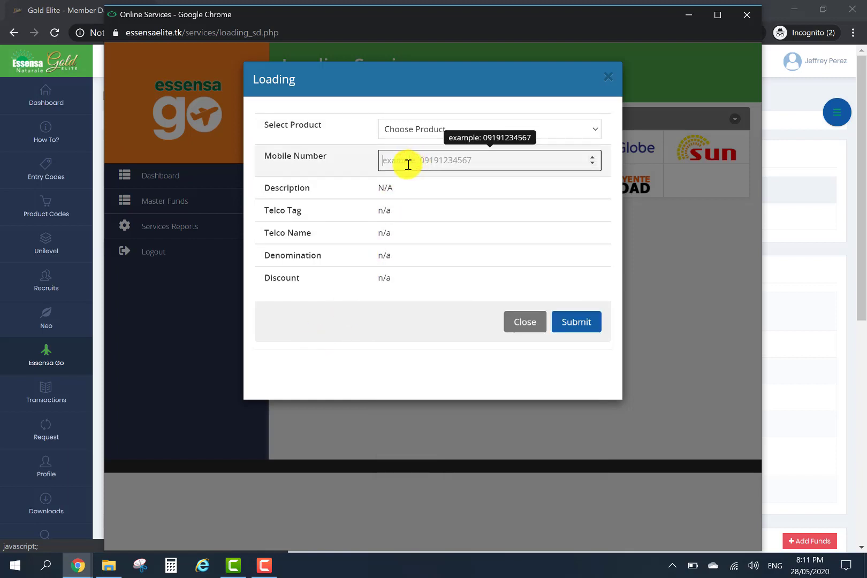
left_click(405, 135)
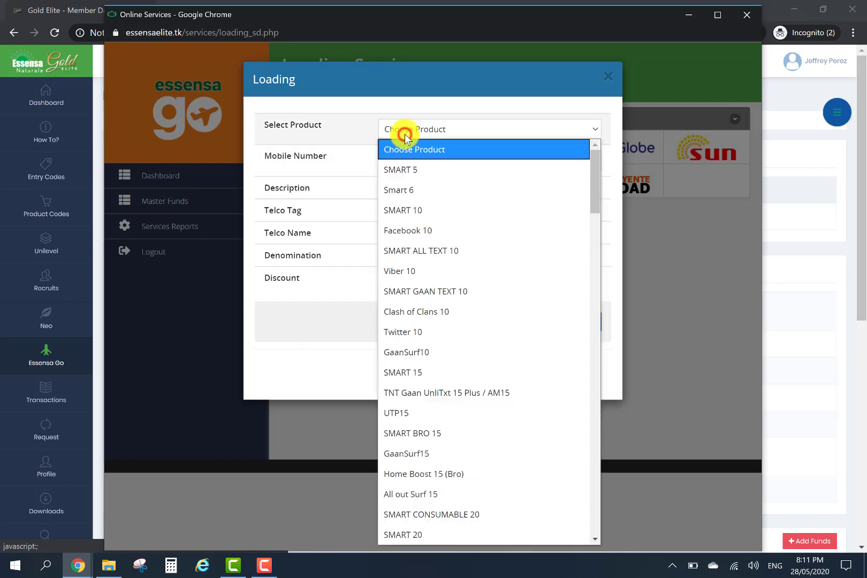
left_click(407, 173)
left_click(411, 164)
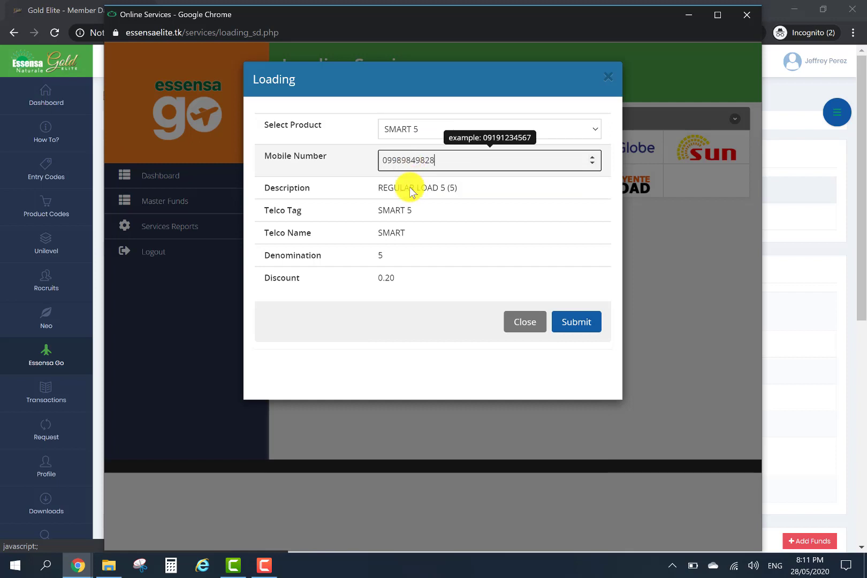
left_click(405, 284)
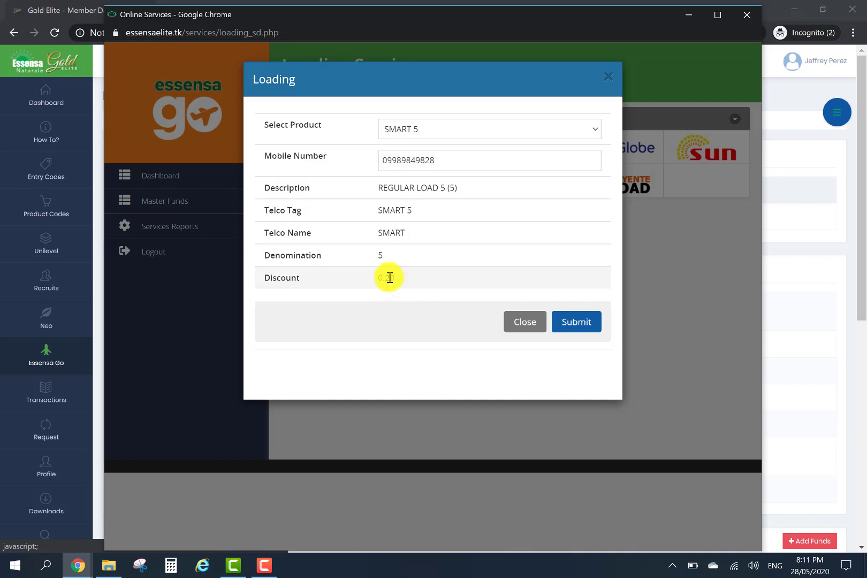
left_click(526, 322)
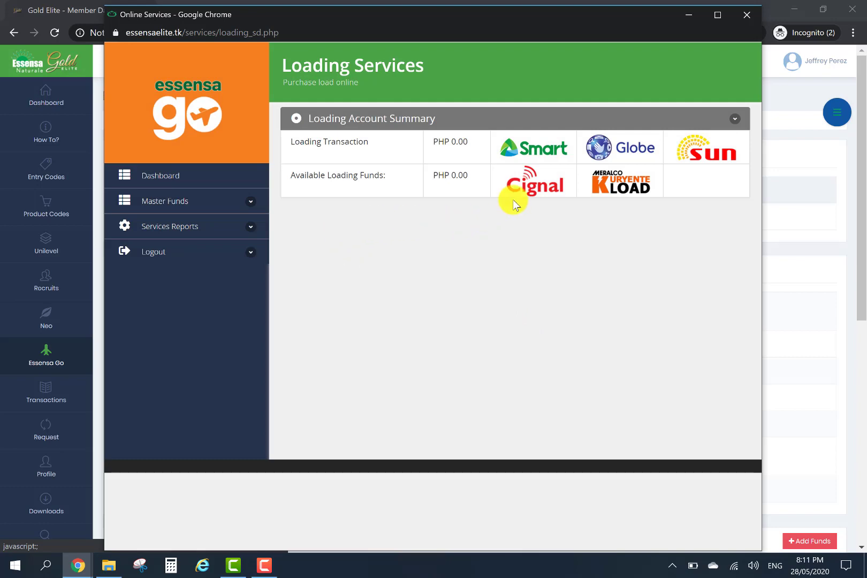
Browse the Cignal load products in the Cignal loading form and close the form.
left_click(549, 185)
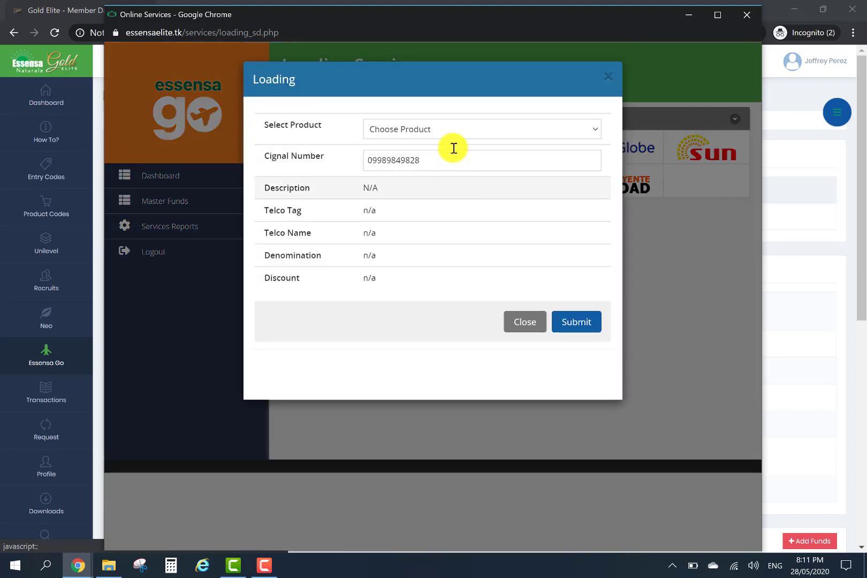
left_click(449, 131)
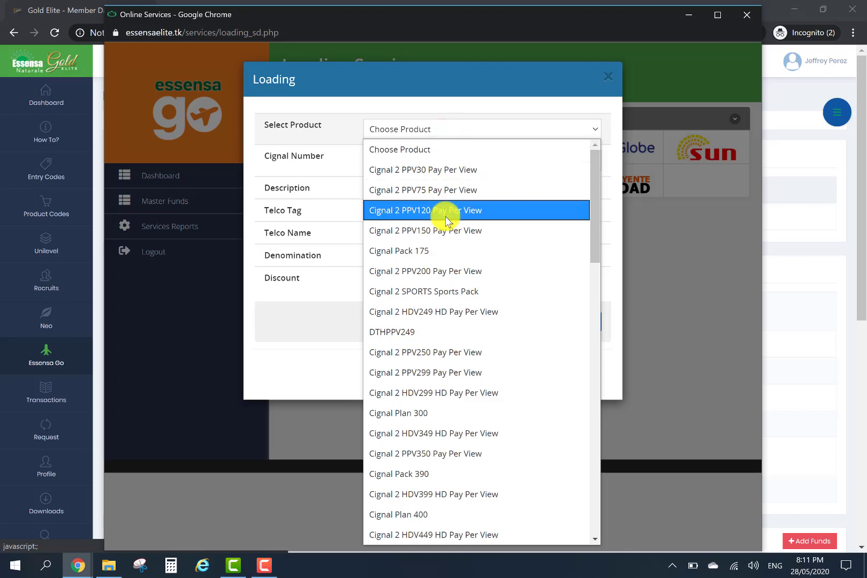
scroll(430, 391, "down", 15)
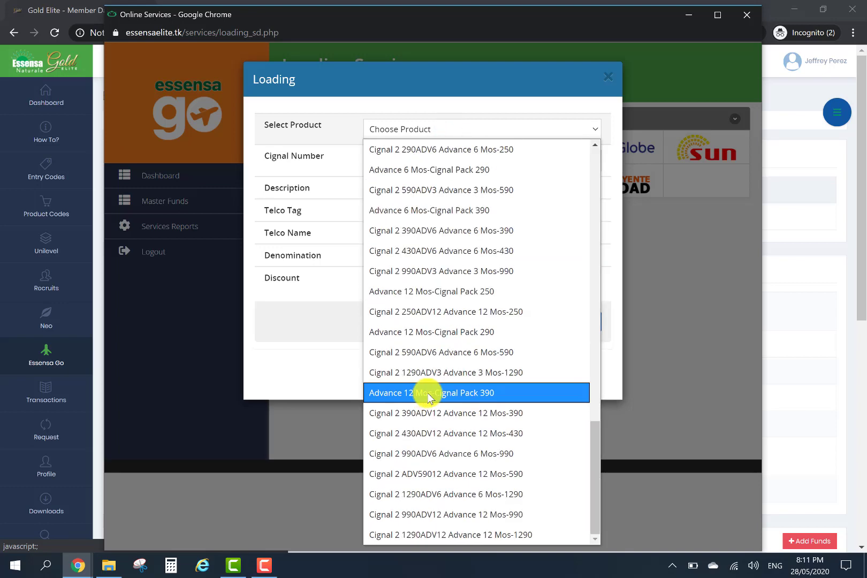
left_click(664, 256)
left_click(664, 256)
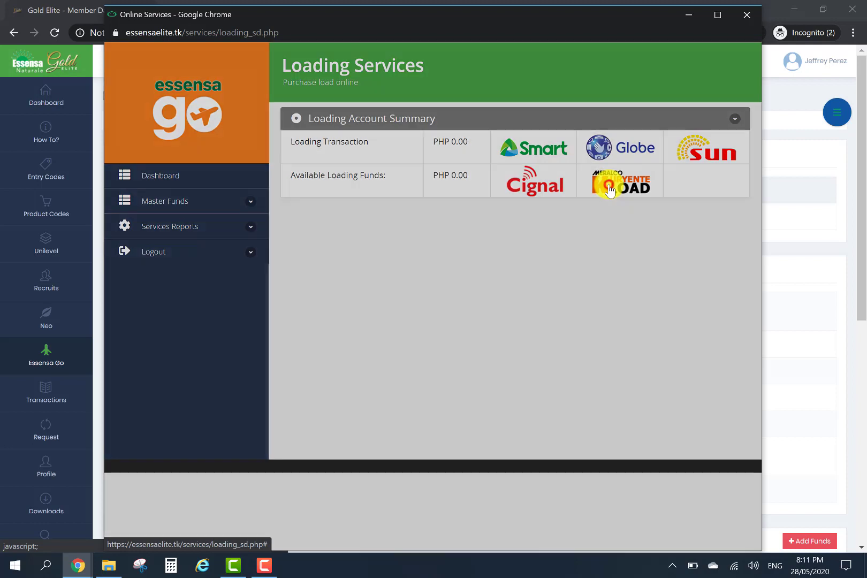
Review the Meralco Kuryente Load denominations in the loading form and close the form.
left_click(609, 190)
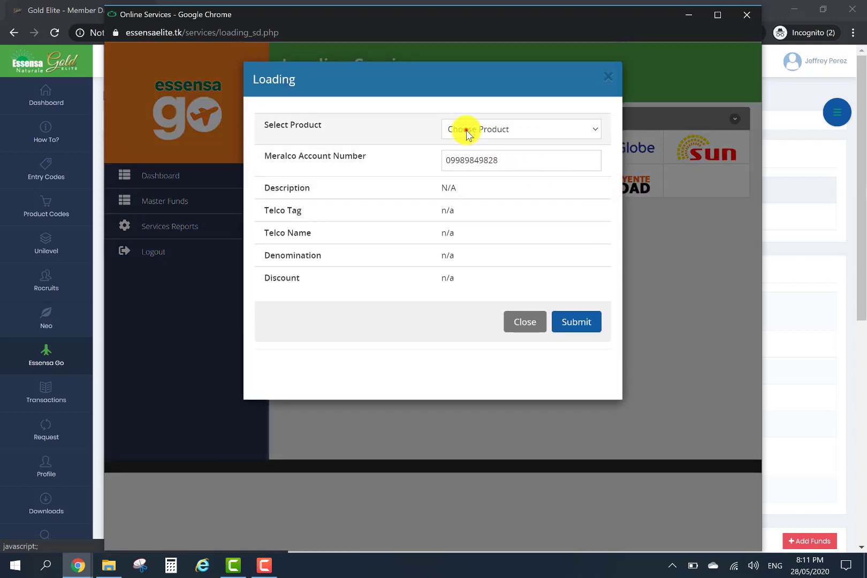
left_click(466, 130)
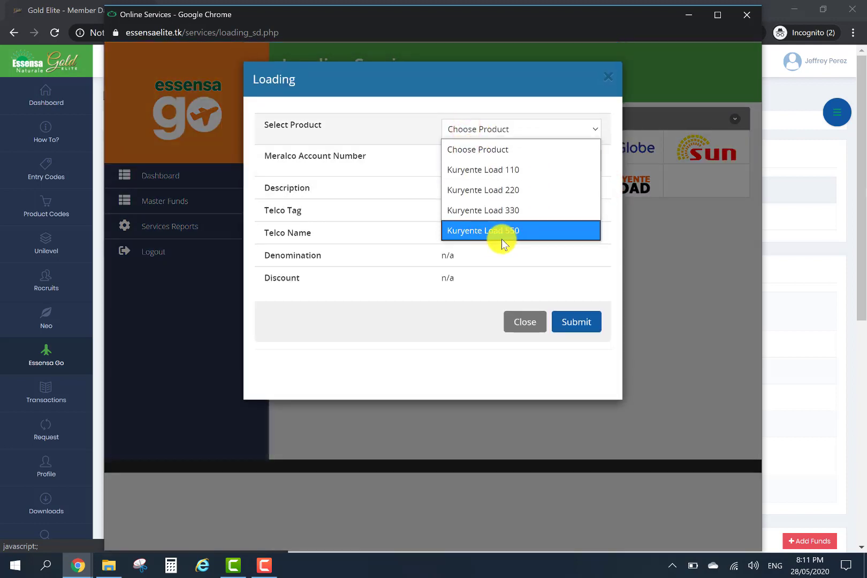
left_click(526, 323)
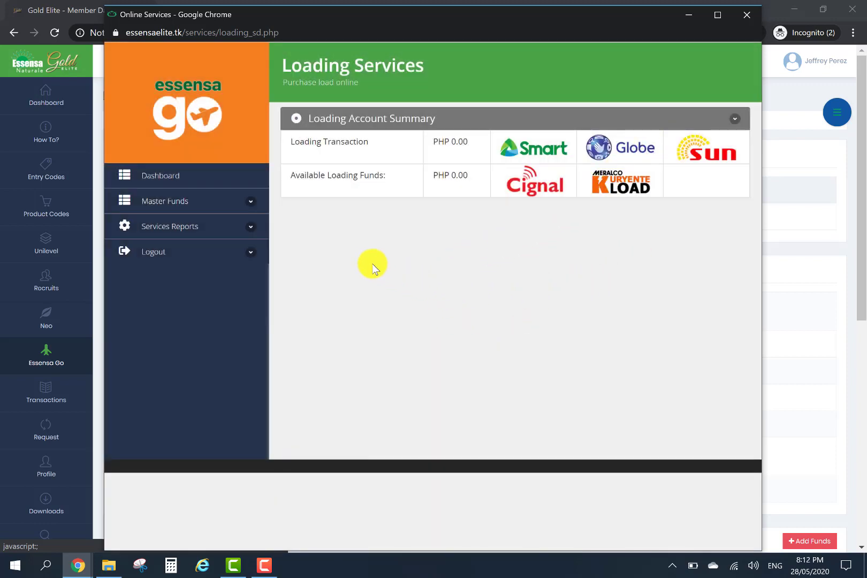
Open Master Funds from the platform dashboard, view its transaction history, and return to the dashboard.
left_click(170, 184)
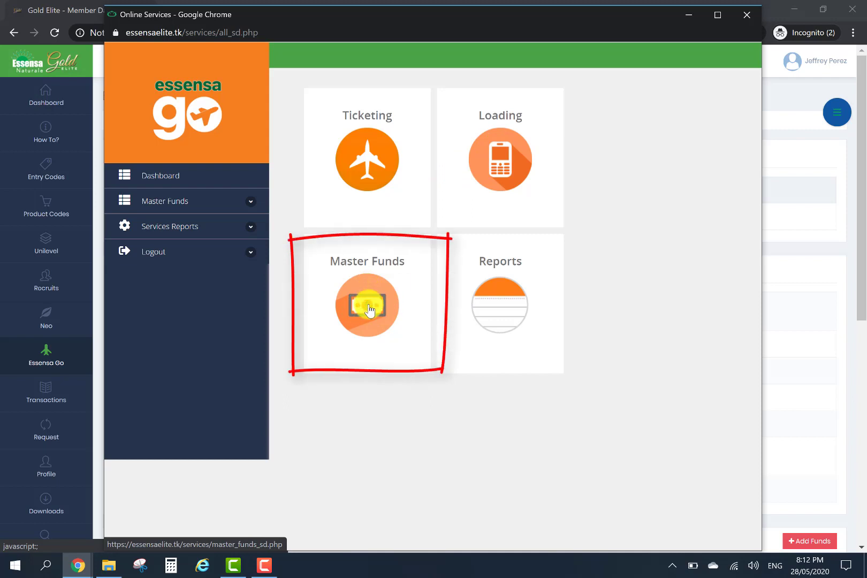
left_click(370, 309)
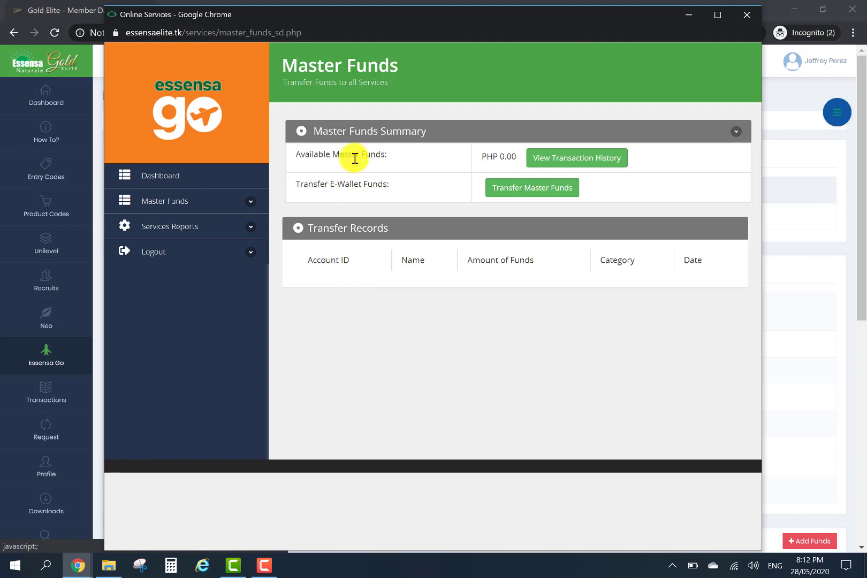
left_click(544, 164)
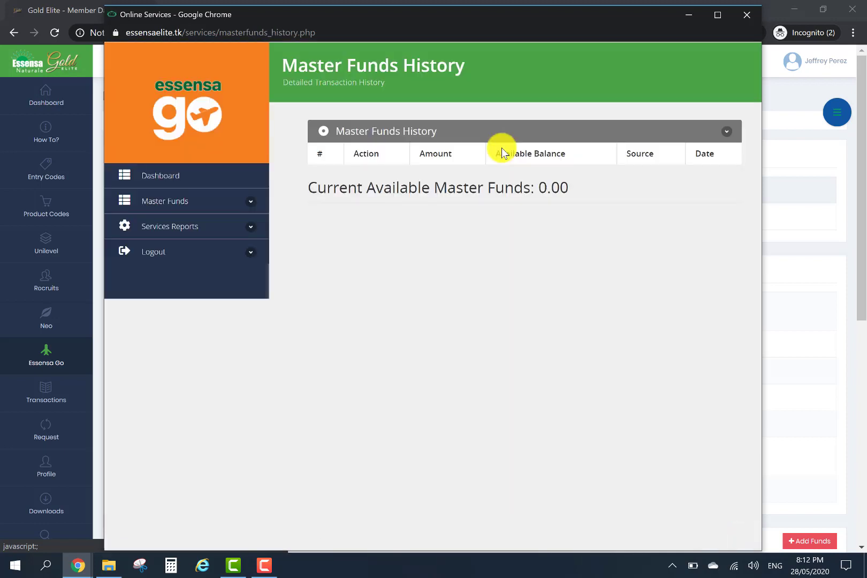
left_click(177, 171)
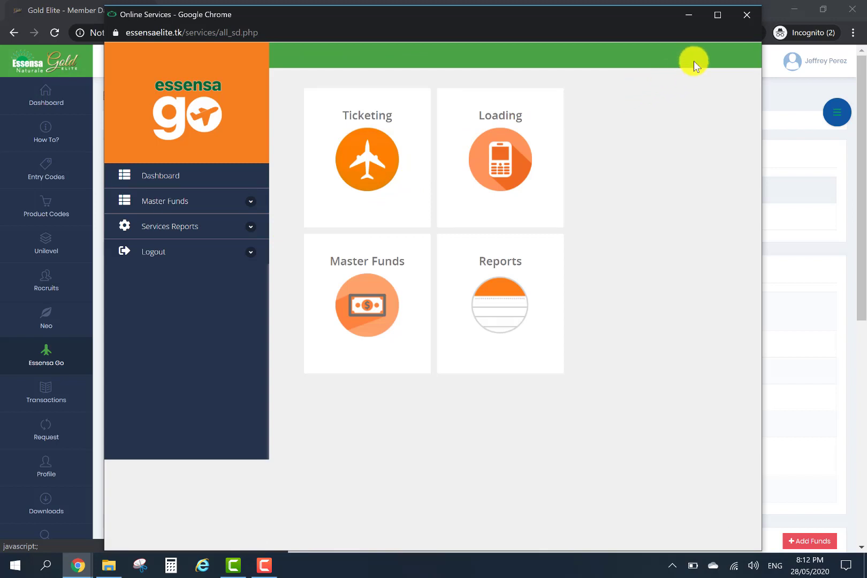
Close the platform window and review the fund requests and eLoad access codes on the Essensa GO Services page.
left_click(746, 20)
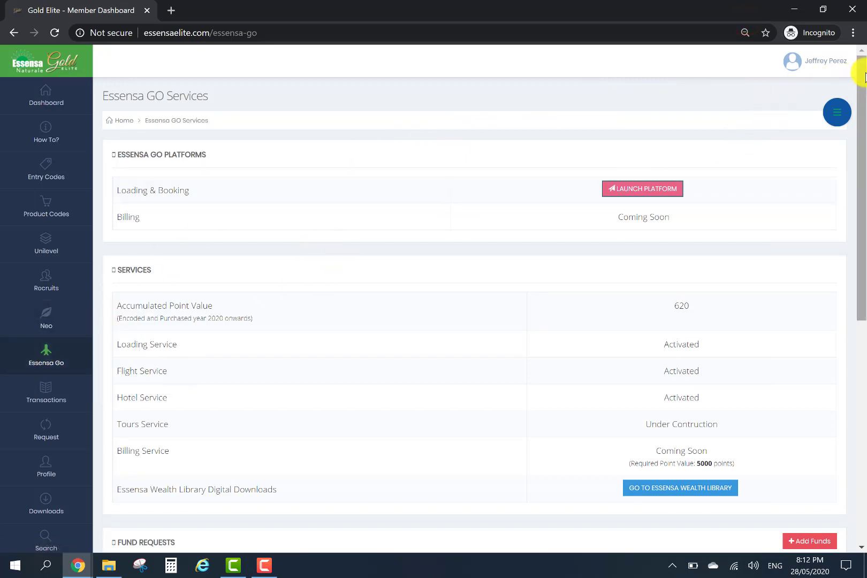
scroll(862, 81, "down", 2)
scroll(862, 155, "down", 6)
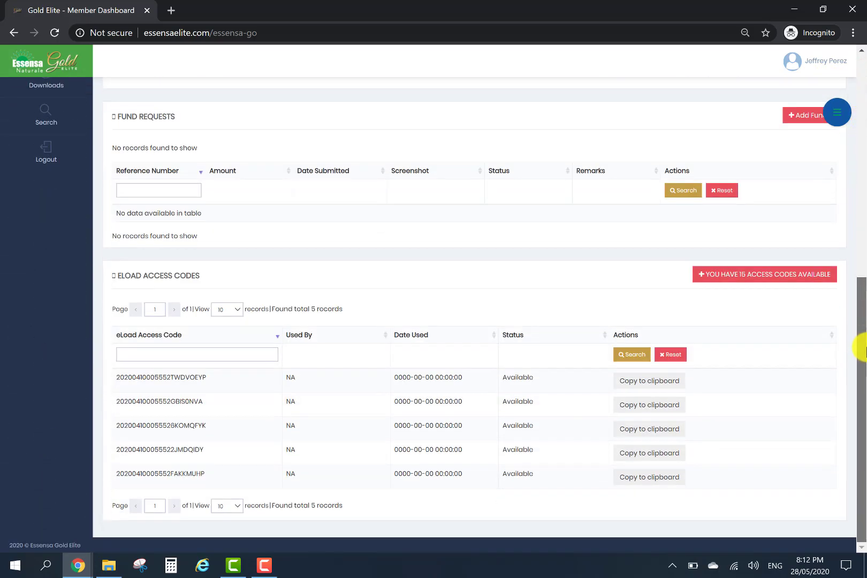
Open the Add Funds form from Fund Requests and point out the account number in the BDO bank information.
scroll(662, 315, "up", 2)
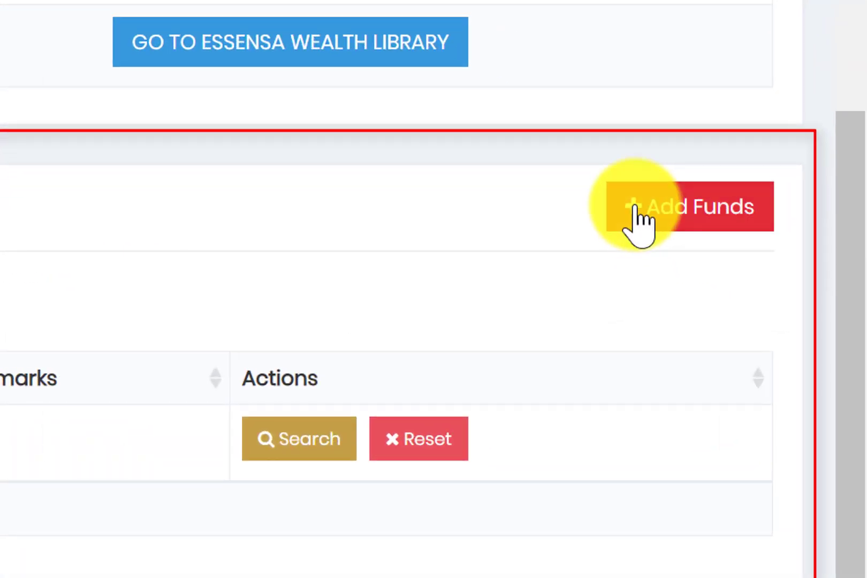
left_click(673, 228)
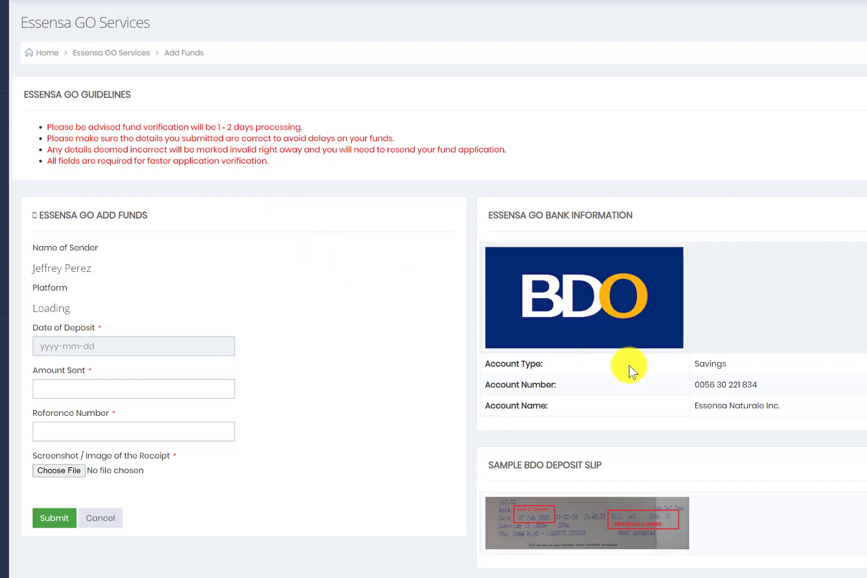
left_click_drag(780, 387, 686, 387)
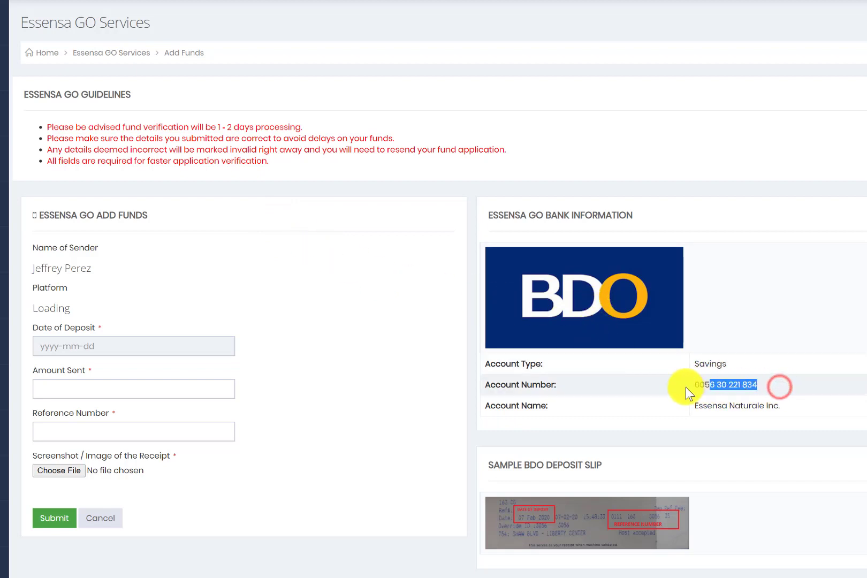
left_click(662, 390)
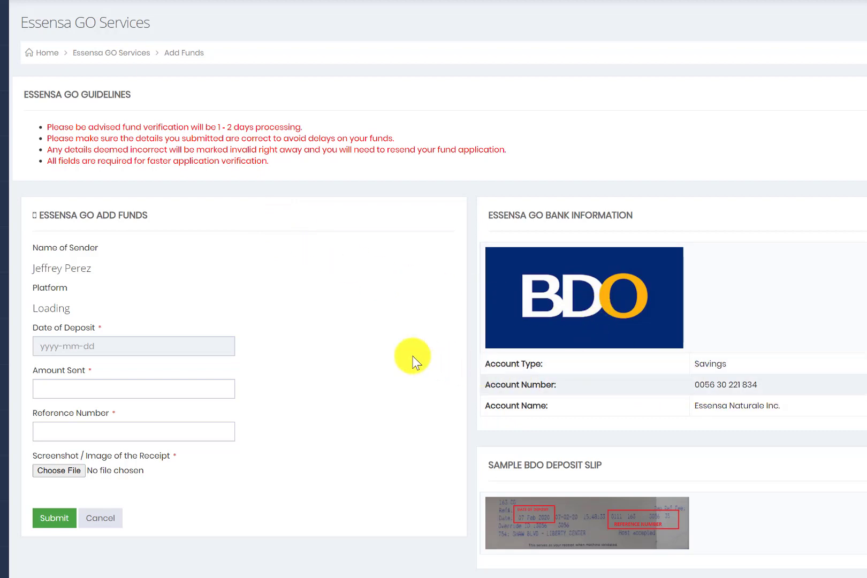
Show the deposit date calendar, the reference number field and the receipt file chooser in the Add Funds form without entering anything.
left_click(63, 344)
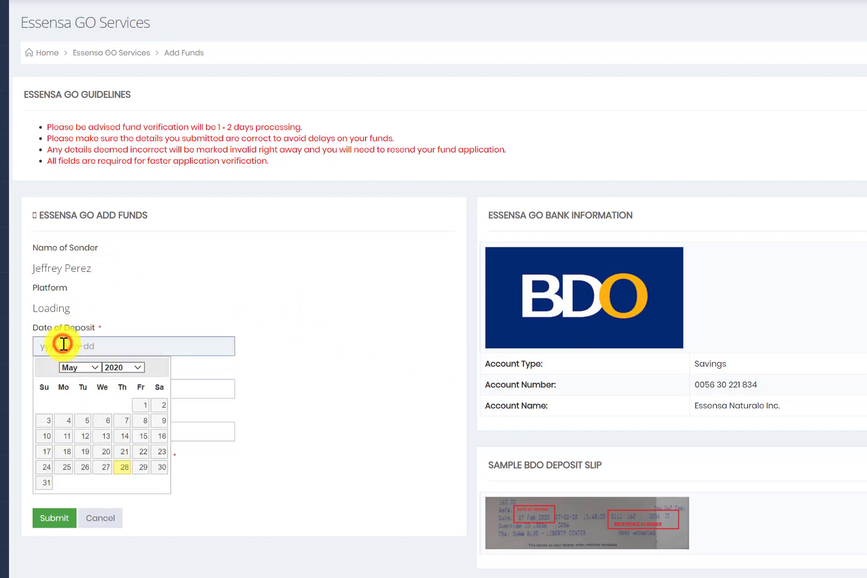
left_click(251, 303)
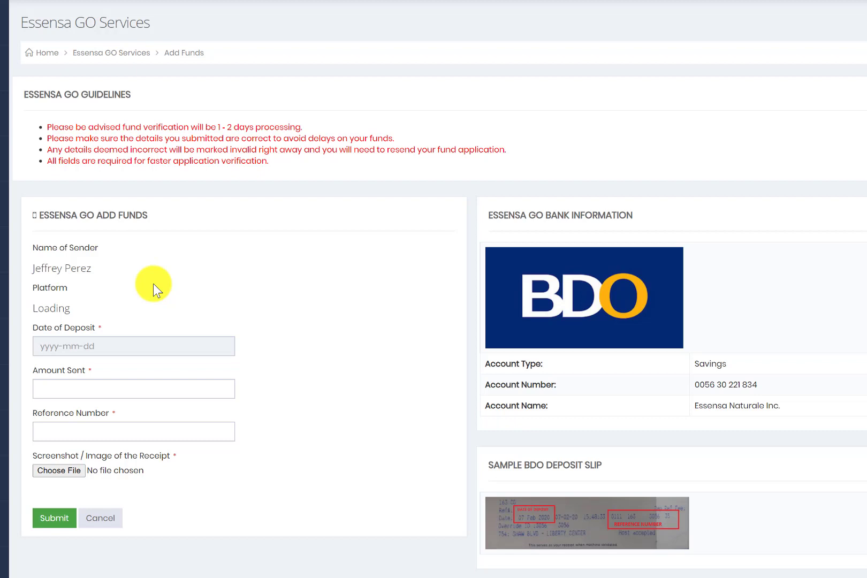
scroll(375, 366, "down", 2)
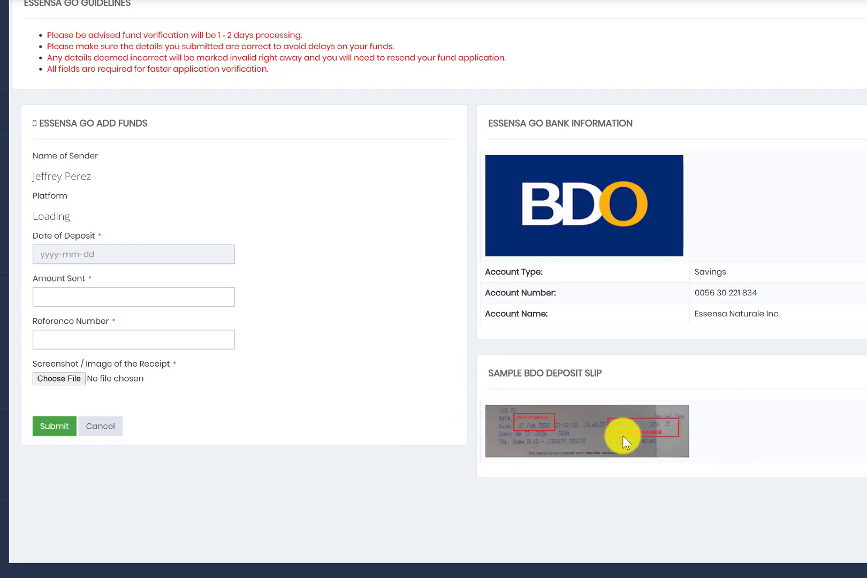
left_click(81, 341)
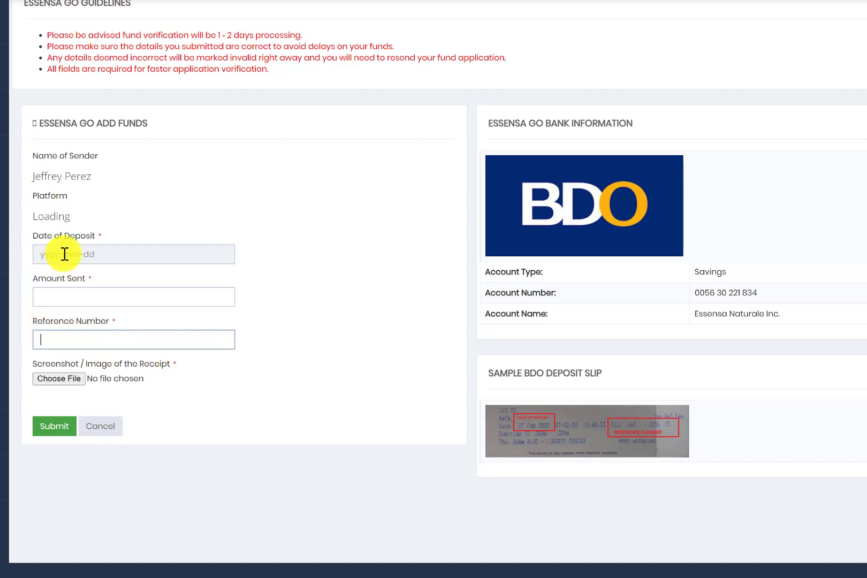
left_click(63, 380)
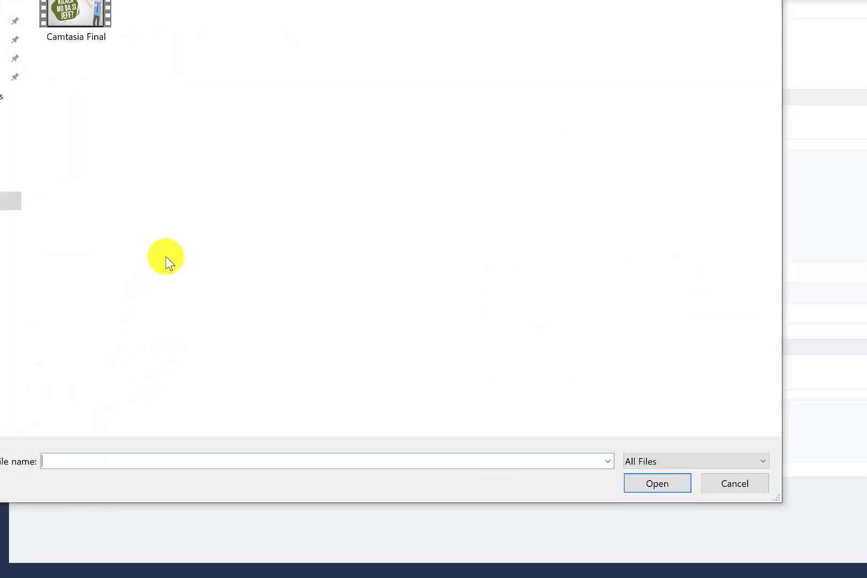
left_click(735, 483)
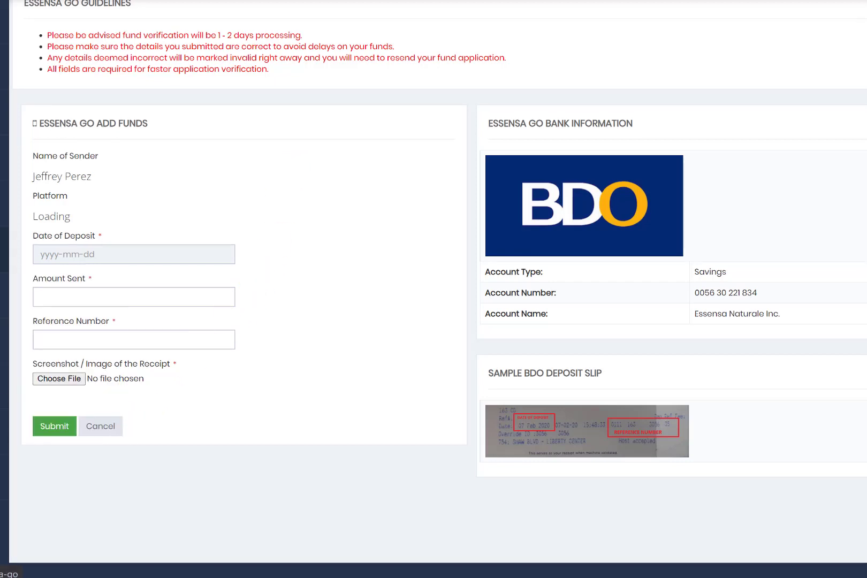
Return to the Essensa GO Services page and view the list of eLoad access codes.
left_click(3, 261)
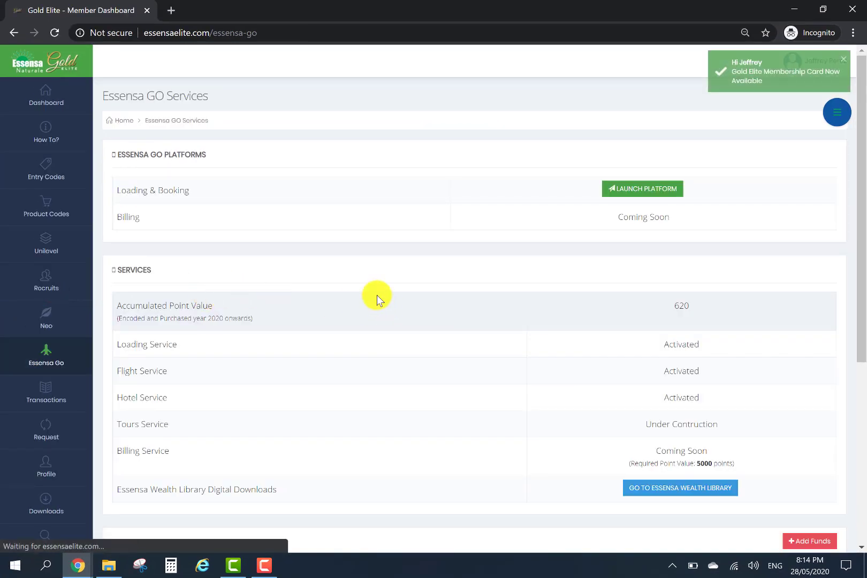
scroll(378, 278, "down", 4)
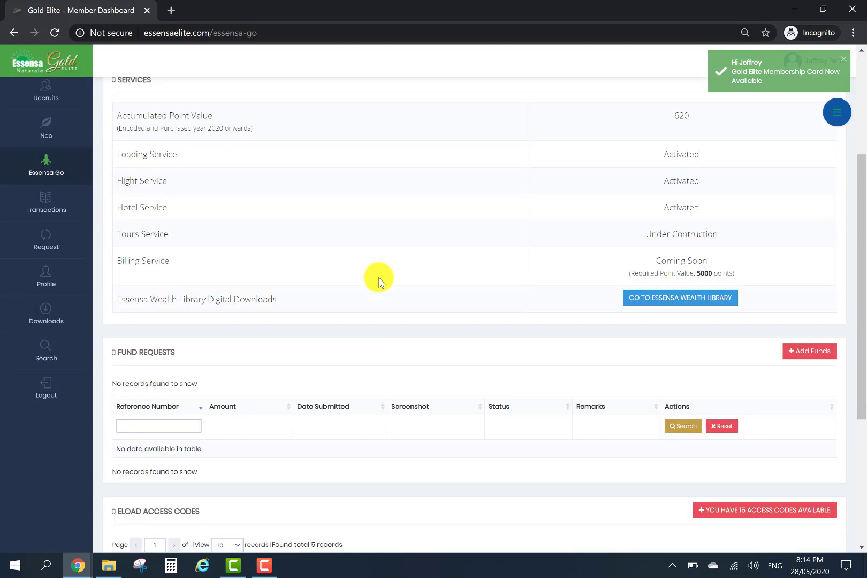
scroll(379, 278, "down", 5)
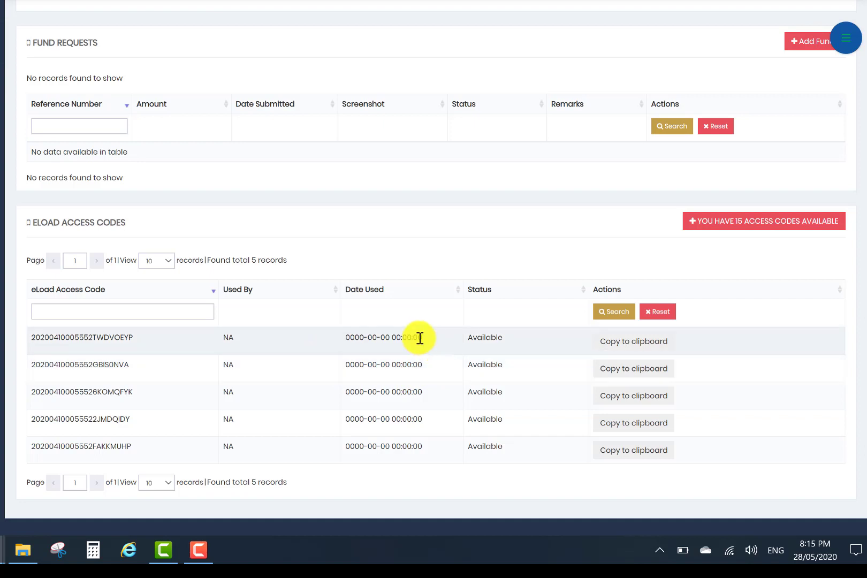
Copy the registration link of the first eLoad access code and open it in a new browser tab.
left_click(626, 345)
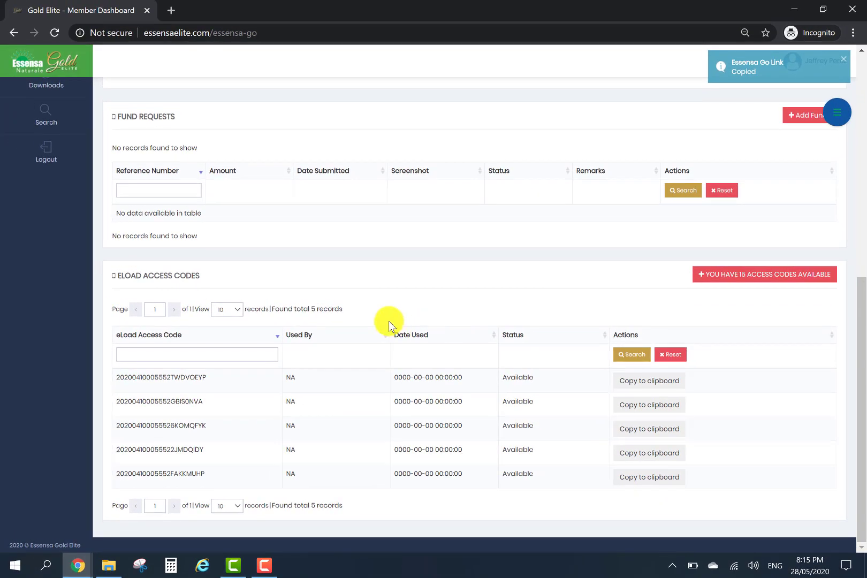
key("ctrl+t")
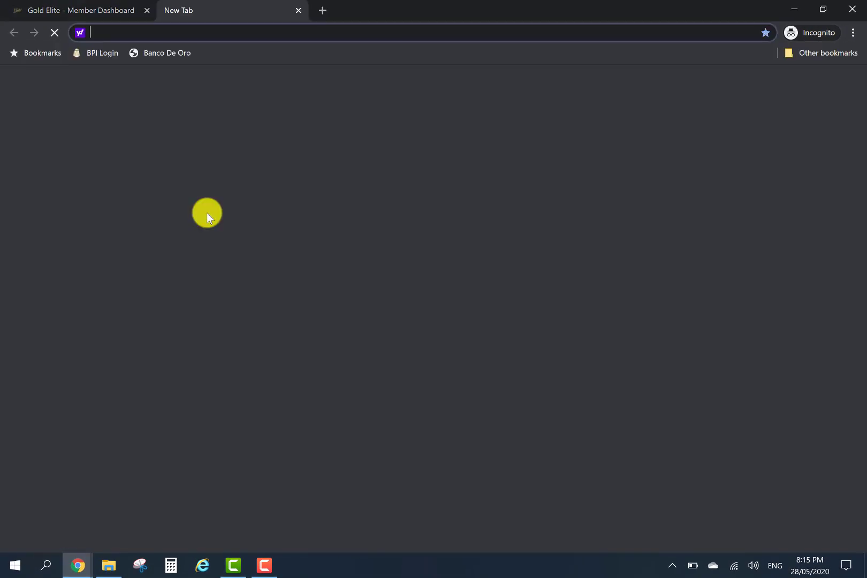
key("ctrl+v")
key("Return")
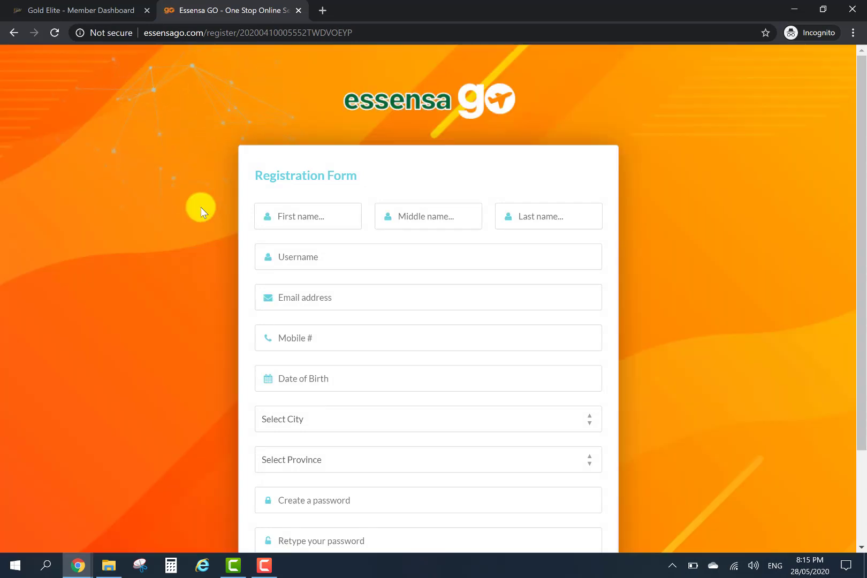
Review the fields of the Essensa GO registration form down to the account creation option.
scroll(193, 375, "down", 3)
scroll(213, 373, "up", 3)
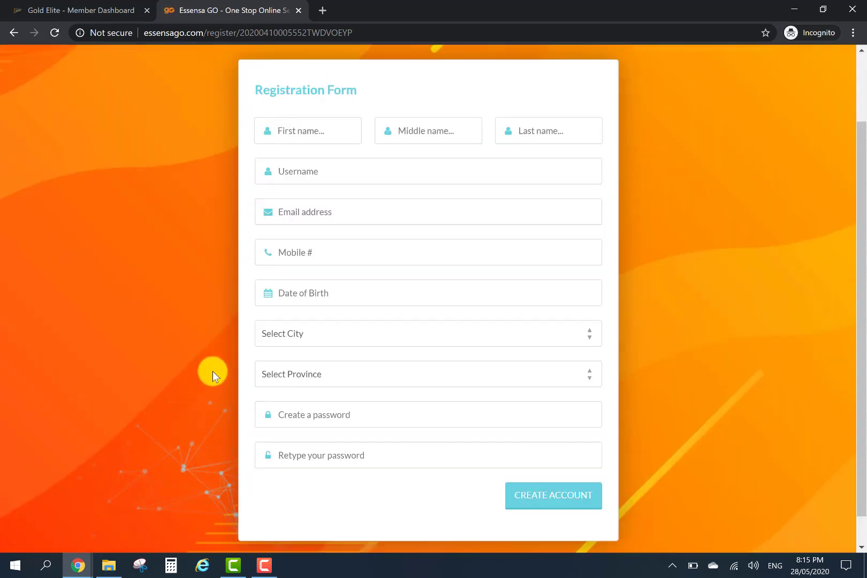
left_click(295, 347)
scroll(180, 331, "down", 3)
left_click(181, 331)
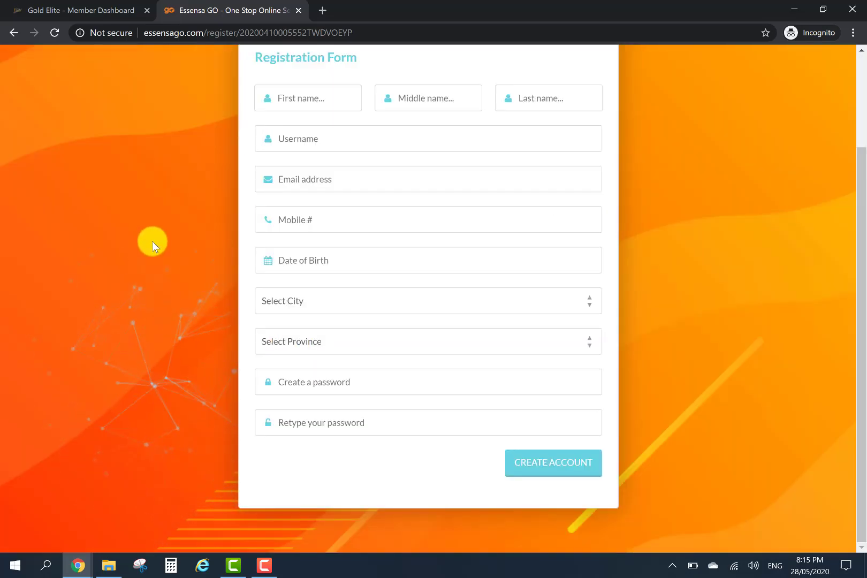
Switch back to the Gold Elite member dashboard, reload the Essensa Go page and look over its services and fund requests.
left_click(97, 11)
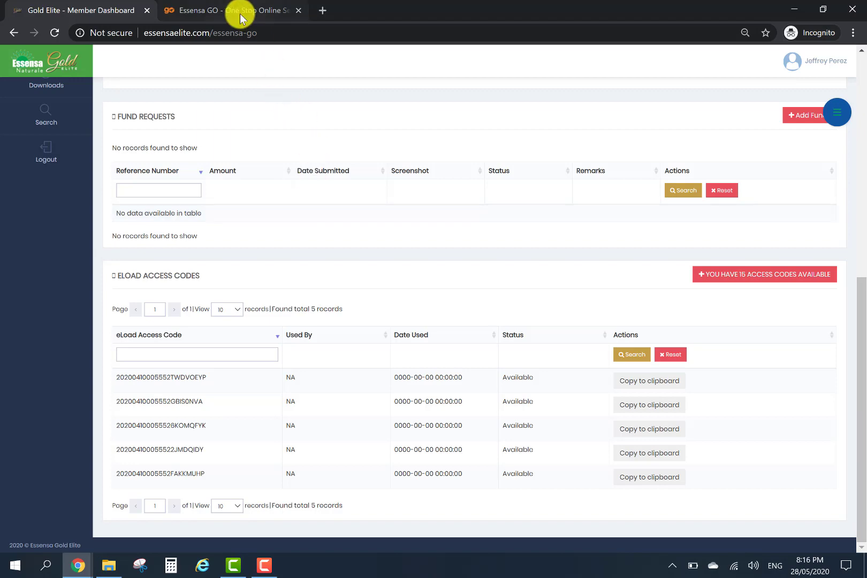
scroll(174, 223, "up", 7)
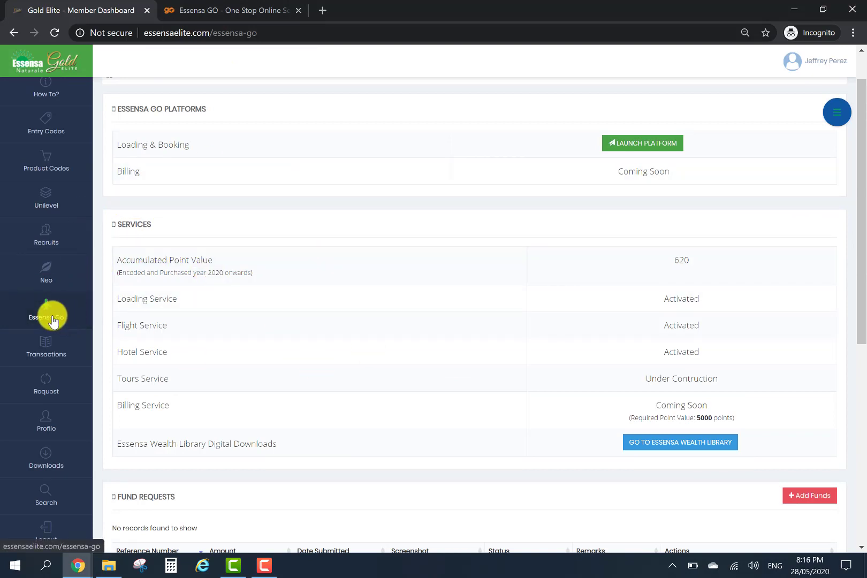
left_click(51, 320)
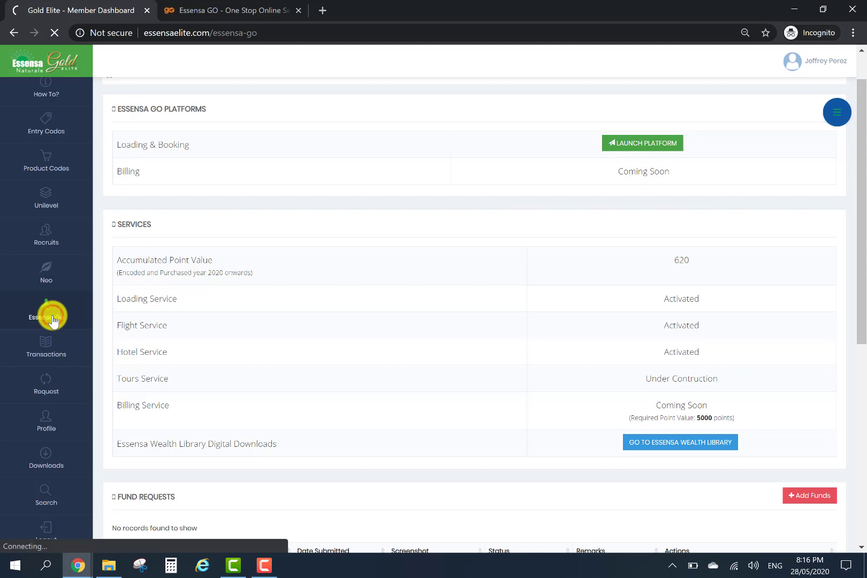
mouse_move(135, 357)
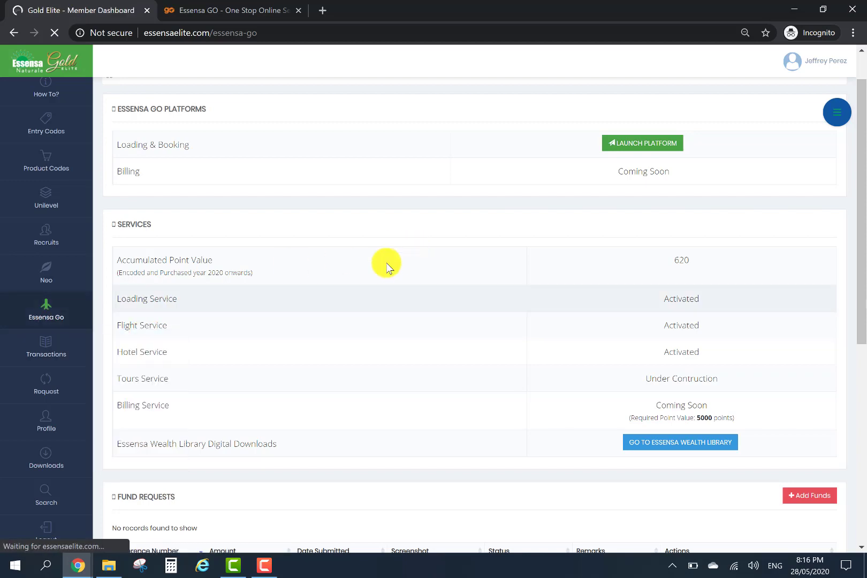
scroll(621, 329, "down", 3)
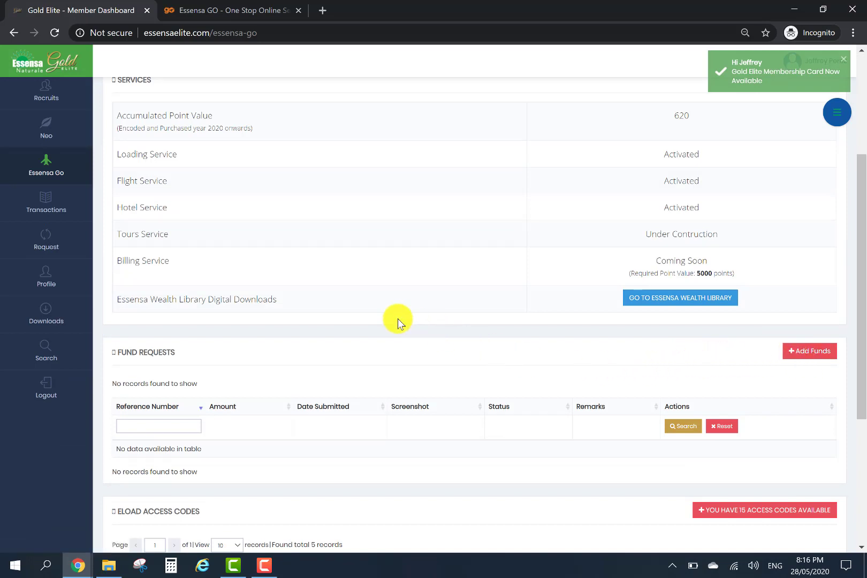
scroll(398, 319, "up", 3)
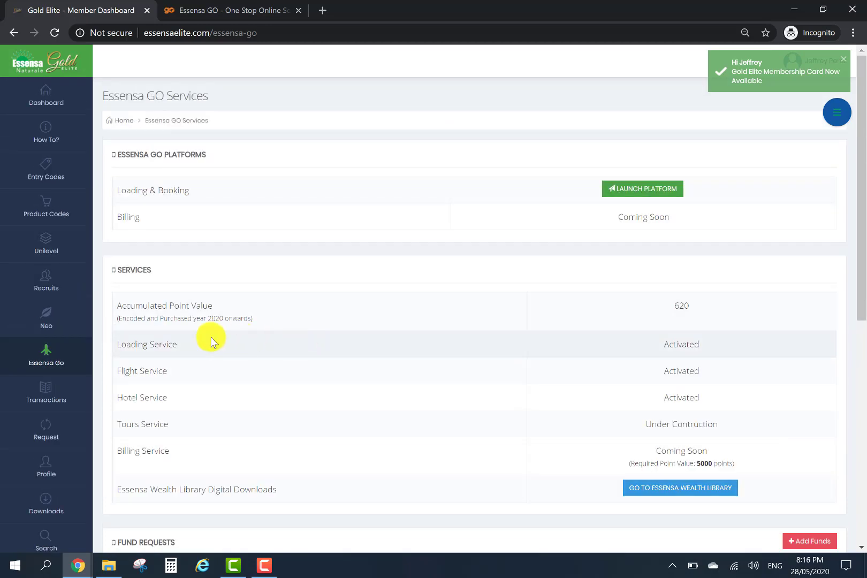
Launch the Loading & Booking platform, open Master Funds and point out the Available Master Funds entry.
left_click(624, 193)
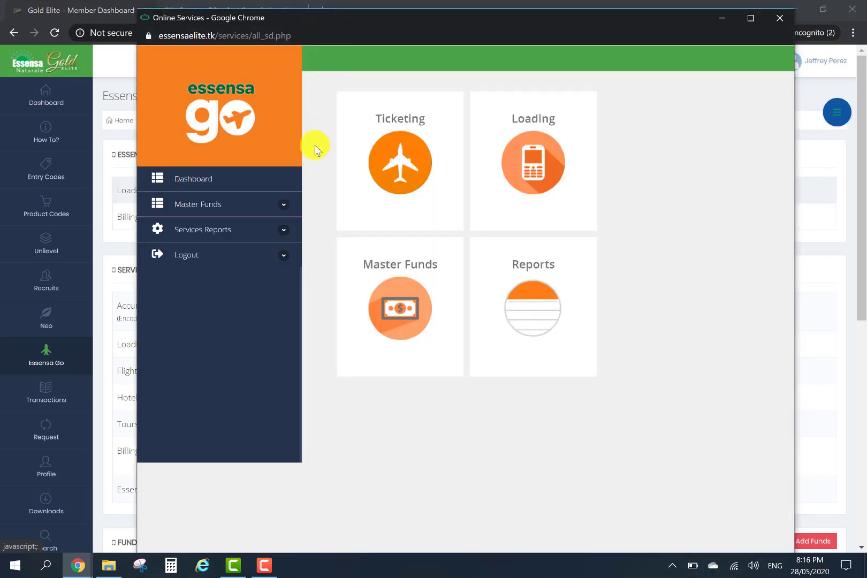
left_click(412, 281)
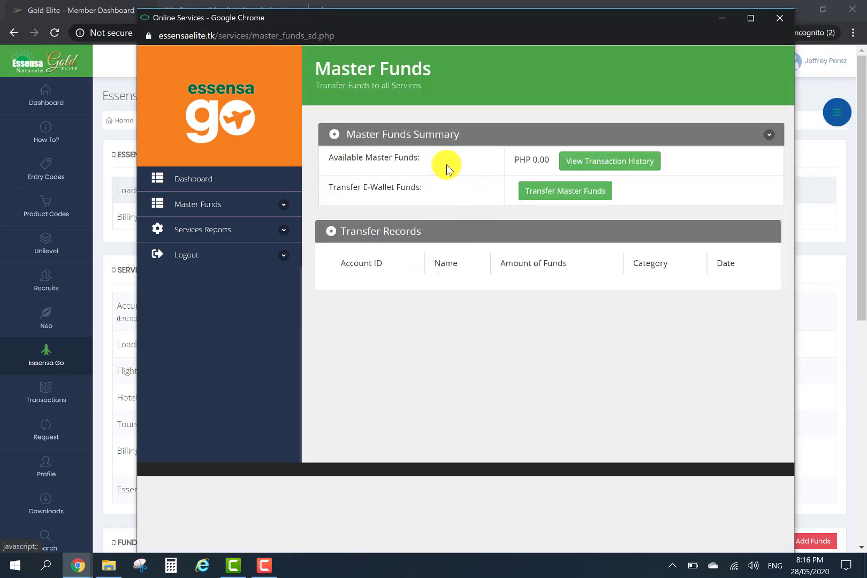
left_click_drag(336, 151, 494, 154)
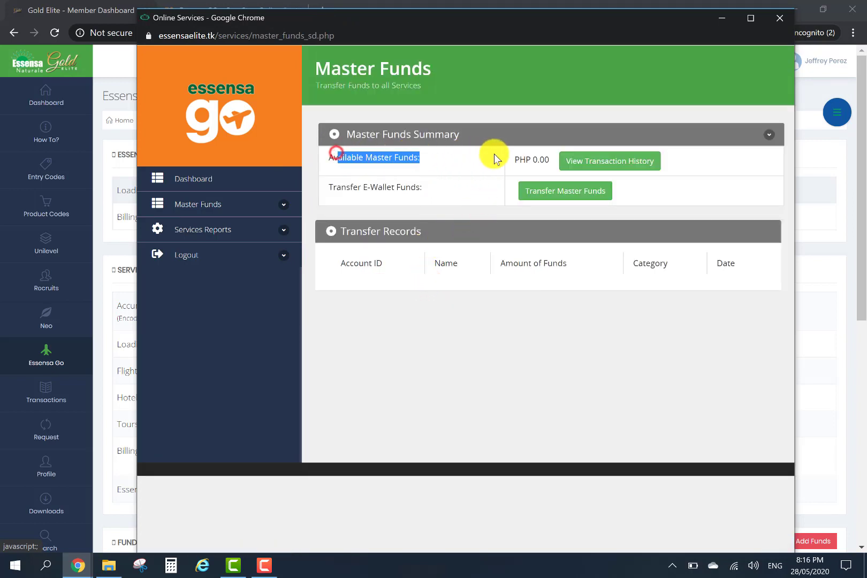
left_click(466, 158)
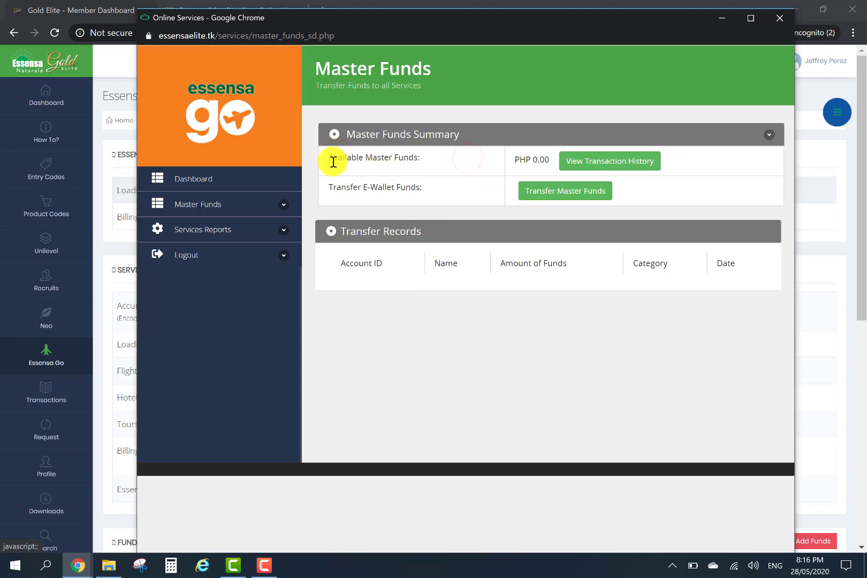
left_click_drag(328, 158, 471, 160)
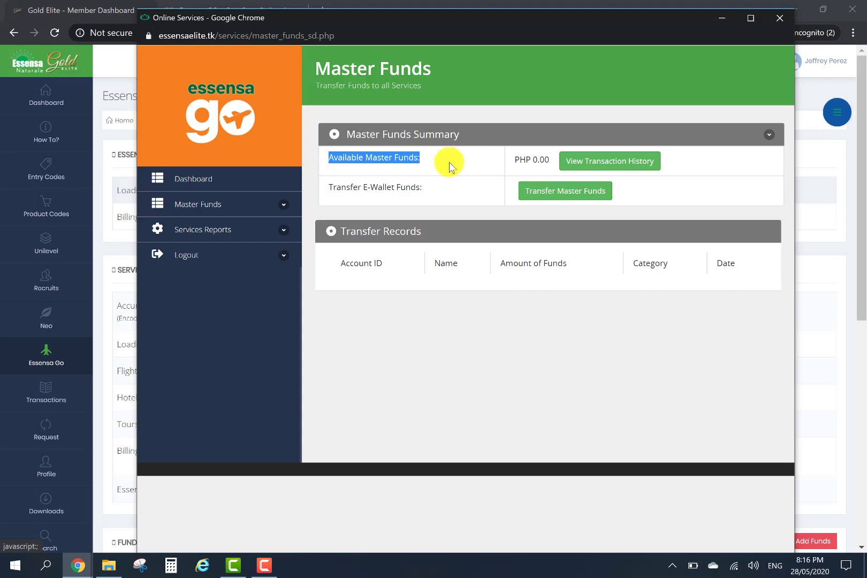
left_click(450, 162)
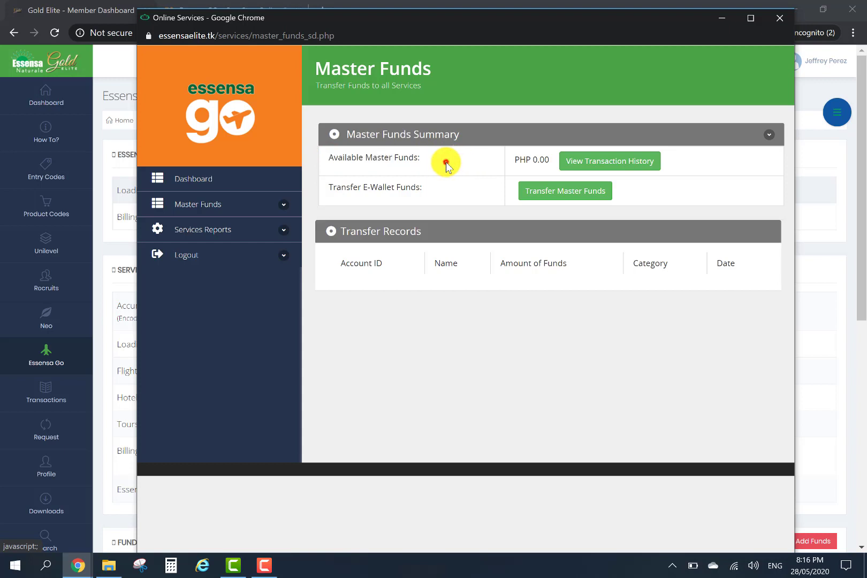
left_click_drag(445, 163, 320, 159)
left_click(439, 163)
Open the Transfer Master Funds form, show its fund type options and close the form without submitting.
left_click(553, 190)
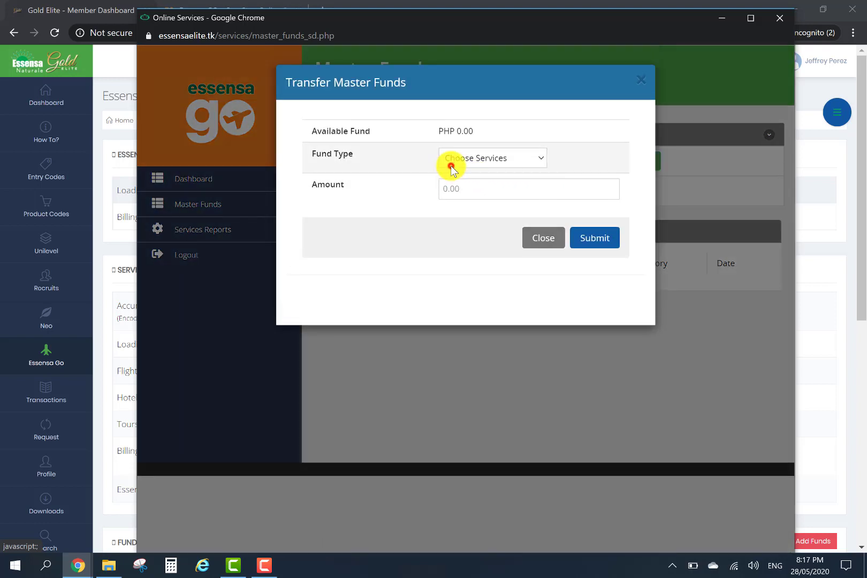
left_click(451, 166)
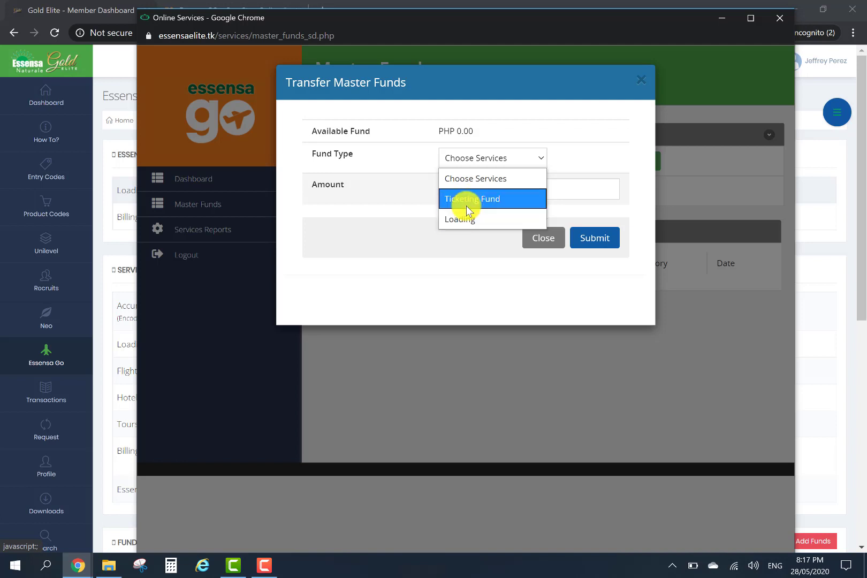
left_click(534, 237)
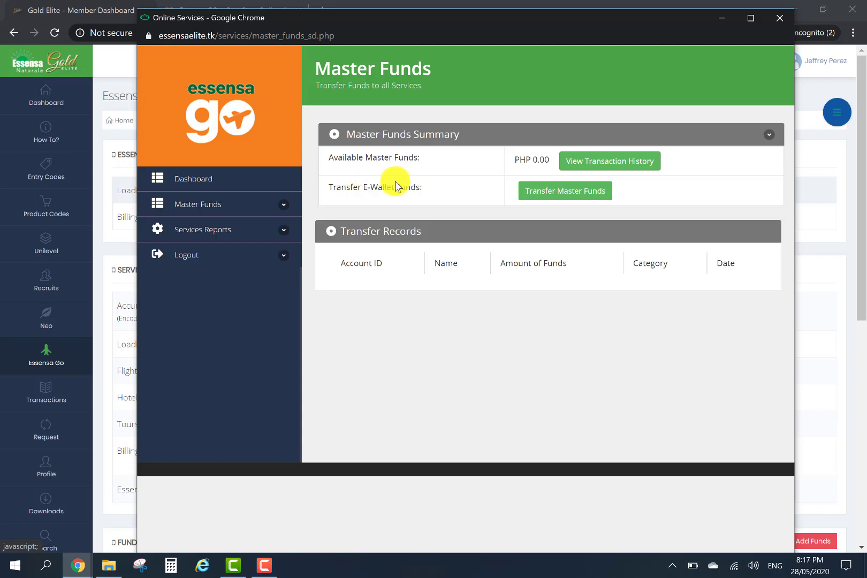
View the Loading Services account summary from the platform dashboard and return to the dashboard.
left_click(208, 189)
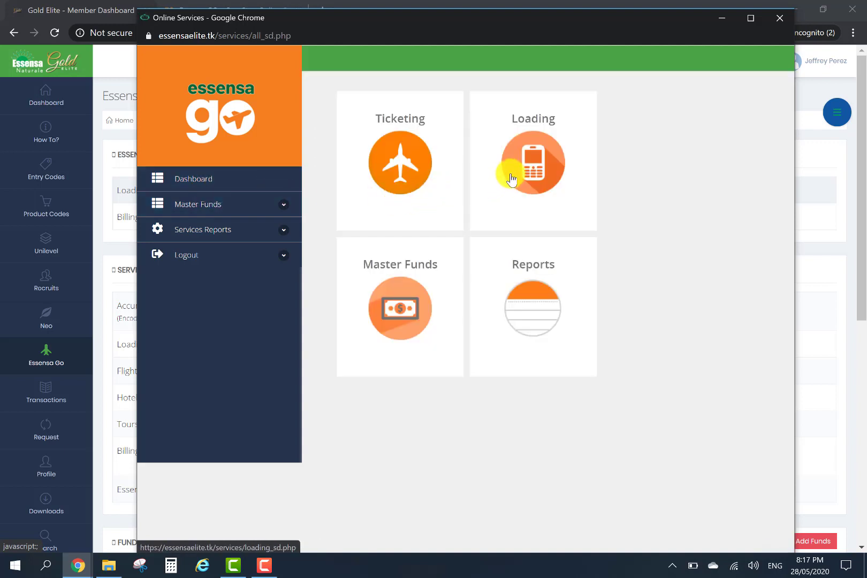
left_click(510, 174)
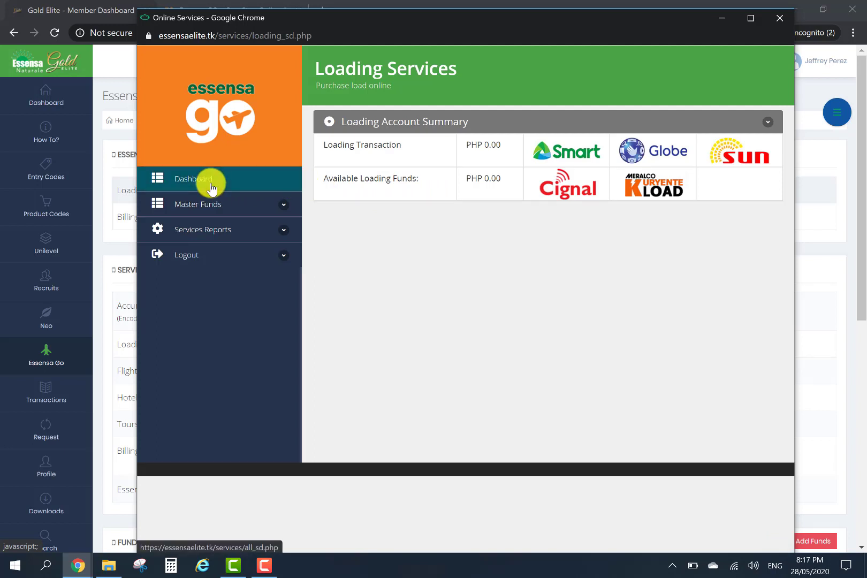
left_click(211, 185)
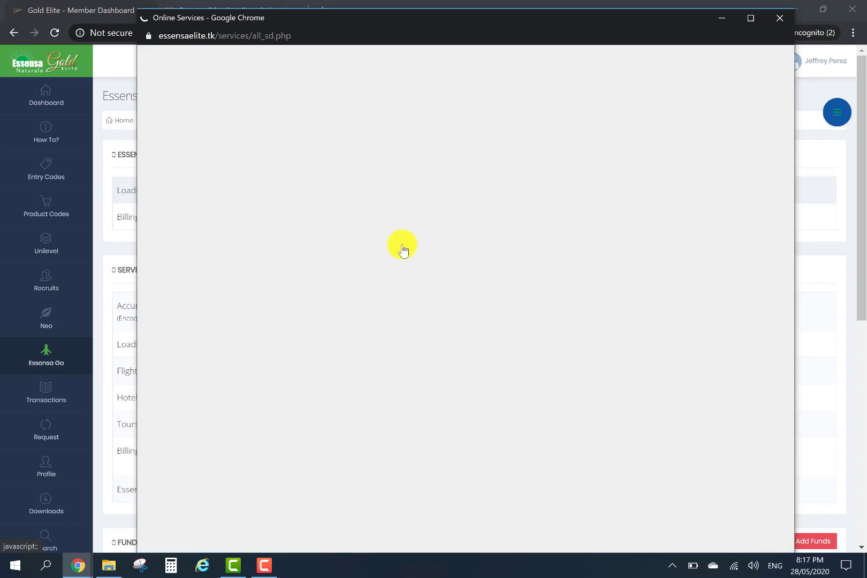
Open the platform's Services Reports and review the loading and ticketing transaction sections.
left_click(544, 295)
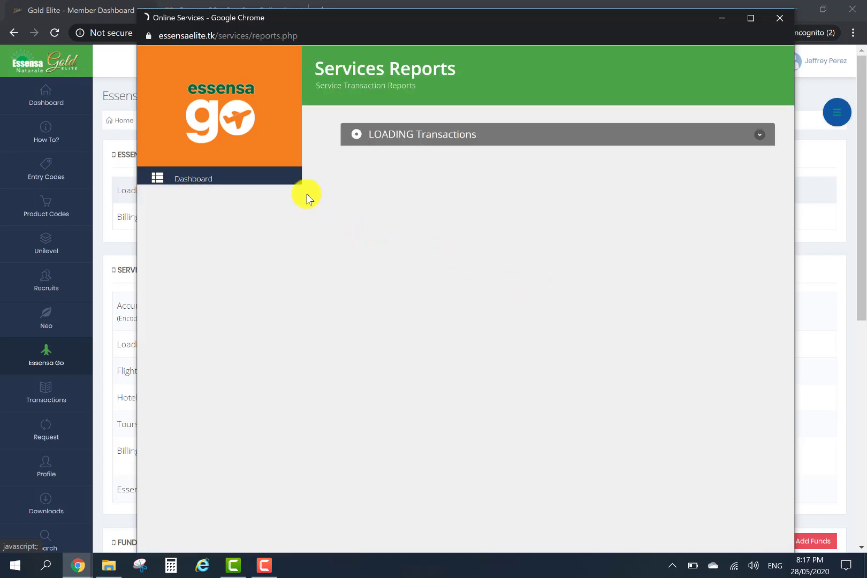
left_click(757, 135)
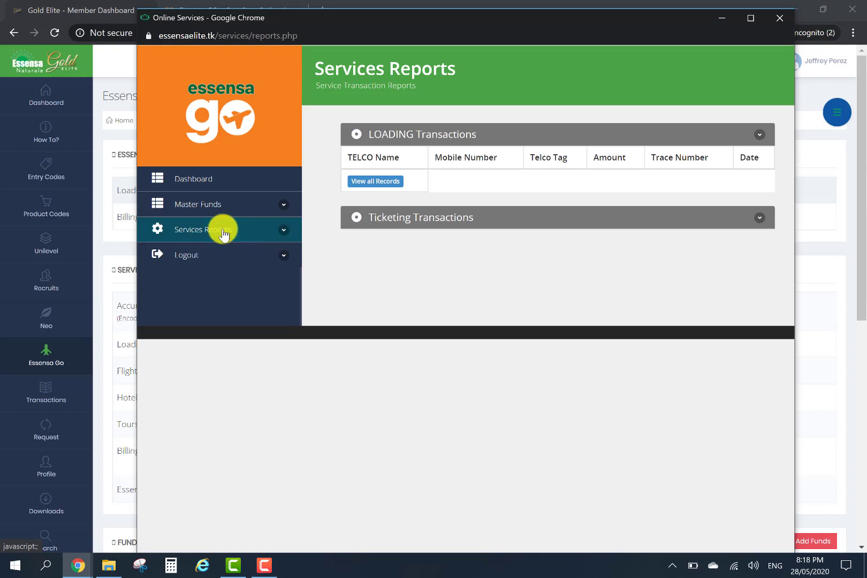
left_click(223, 229)
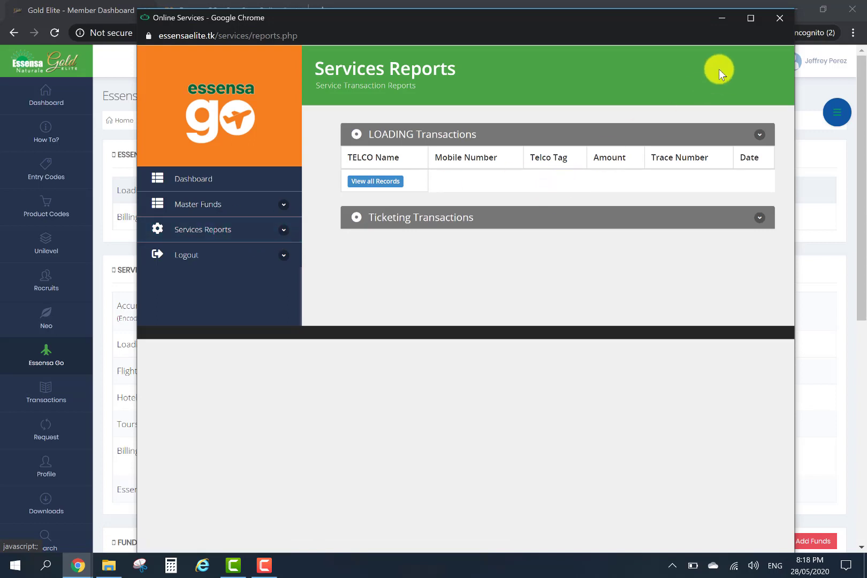